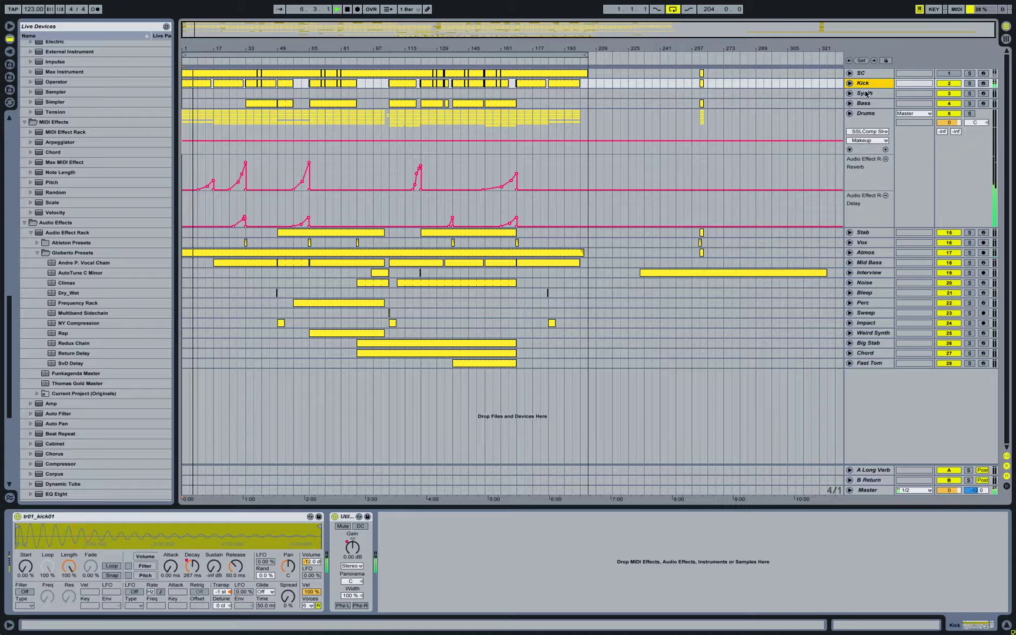
- Show the device chains of the Synth, Bass and Drums tracks one after another
left_click(866, 93)
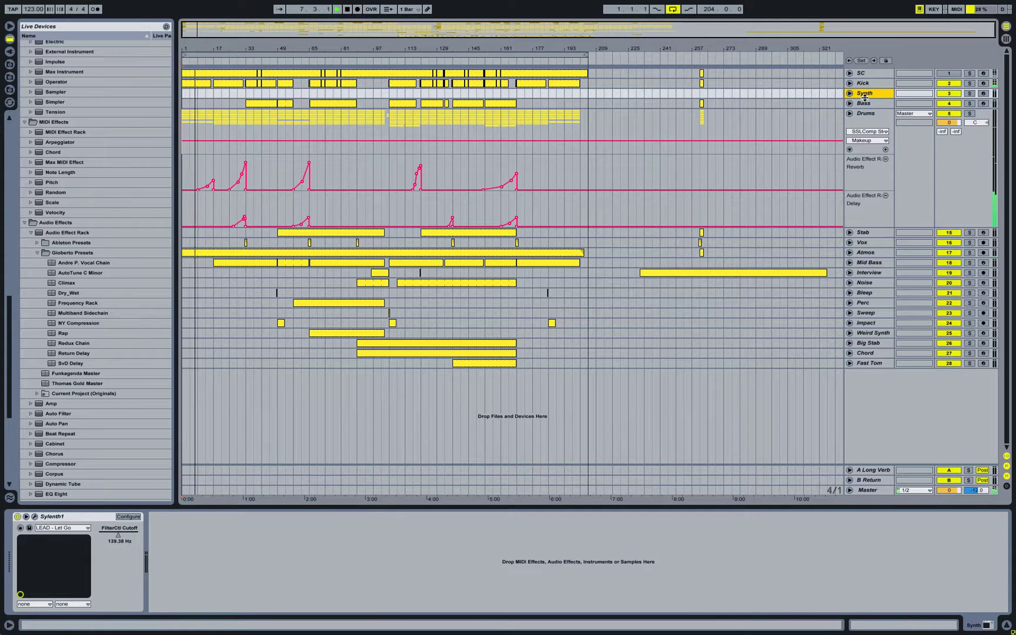
left_click(865, 103)
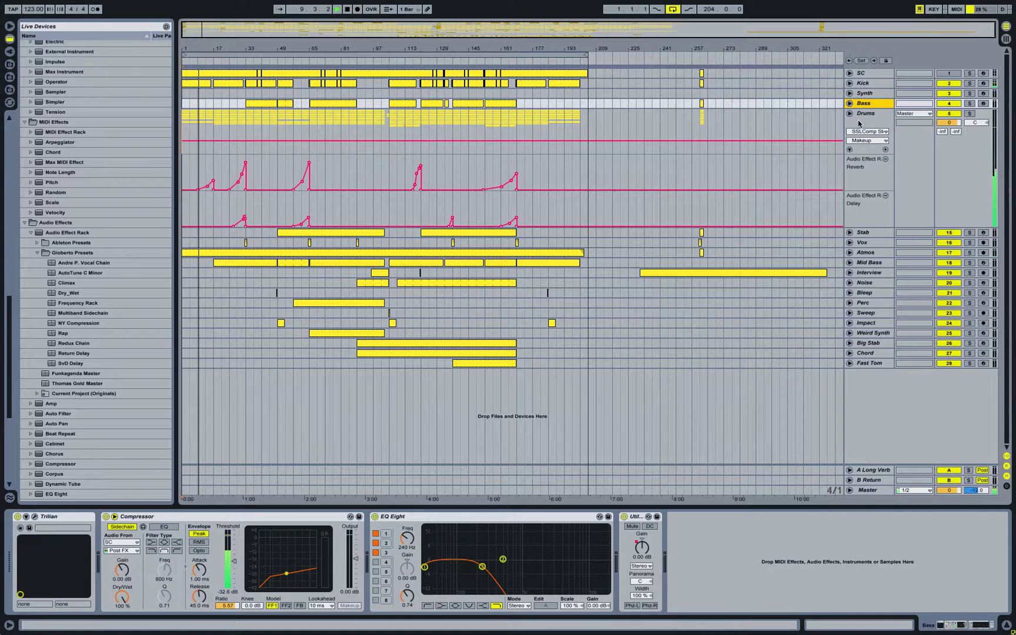
left_click(920, 113)
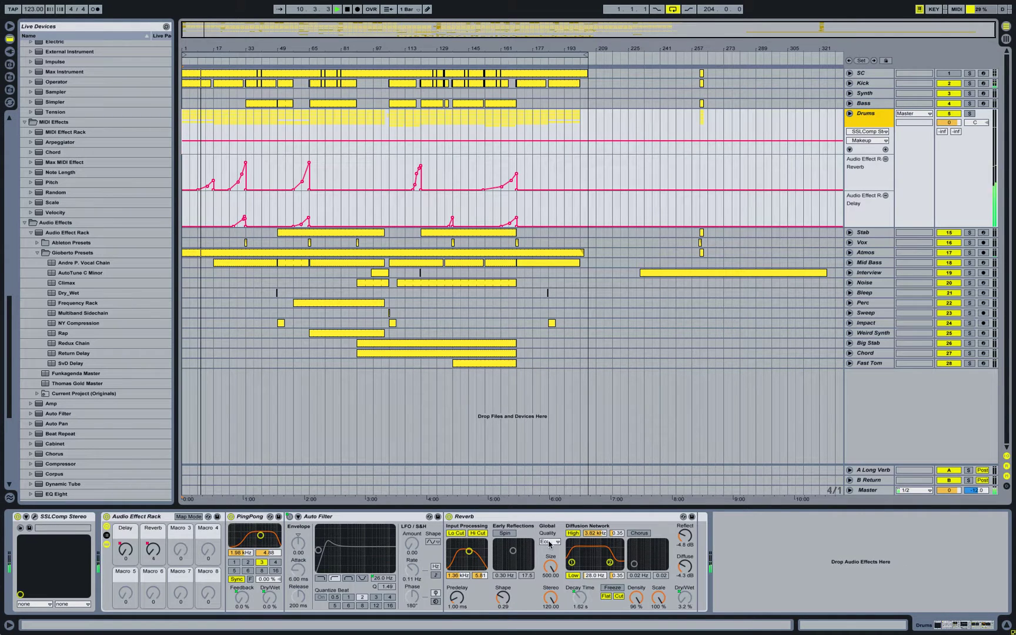
- Unfold the Drums group and inspect the device chains of its Long Hat, Clap, Snare, Bottom Snare and Open HH tracks
left_click(850, 115)
left_click(875, 235)
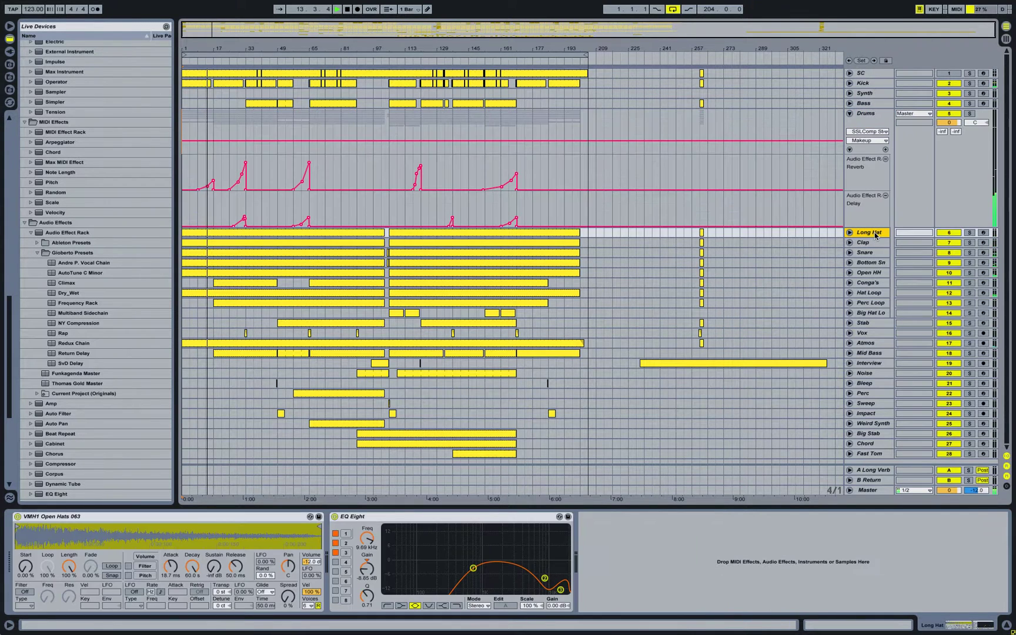
left_click(869, 245)
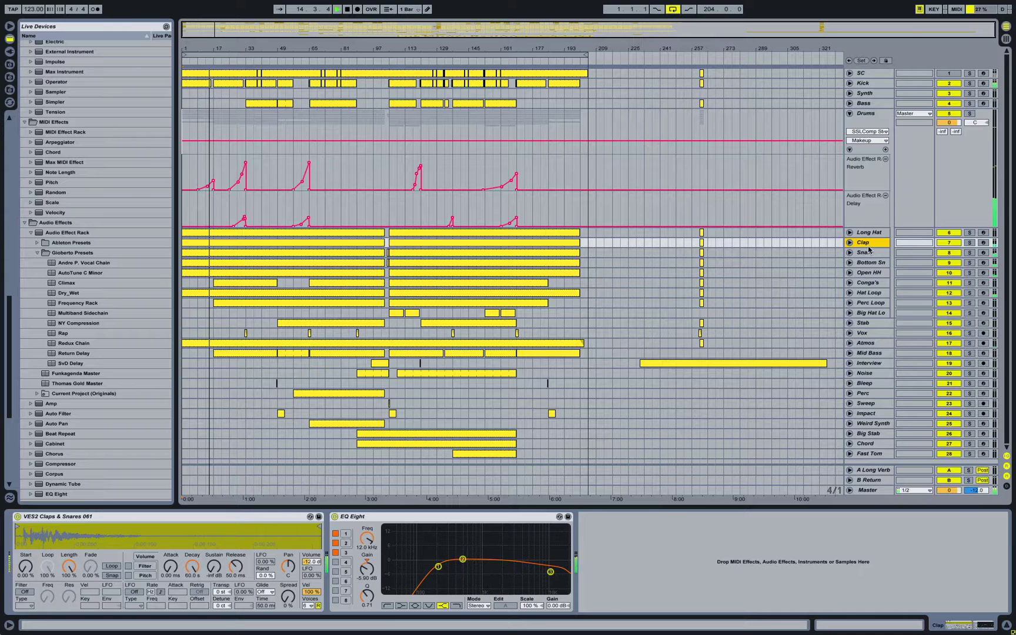
left_click(870, 254)
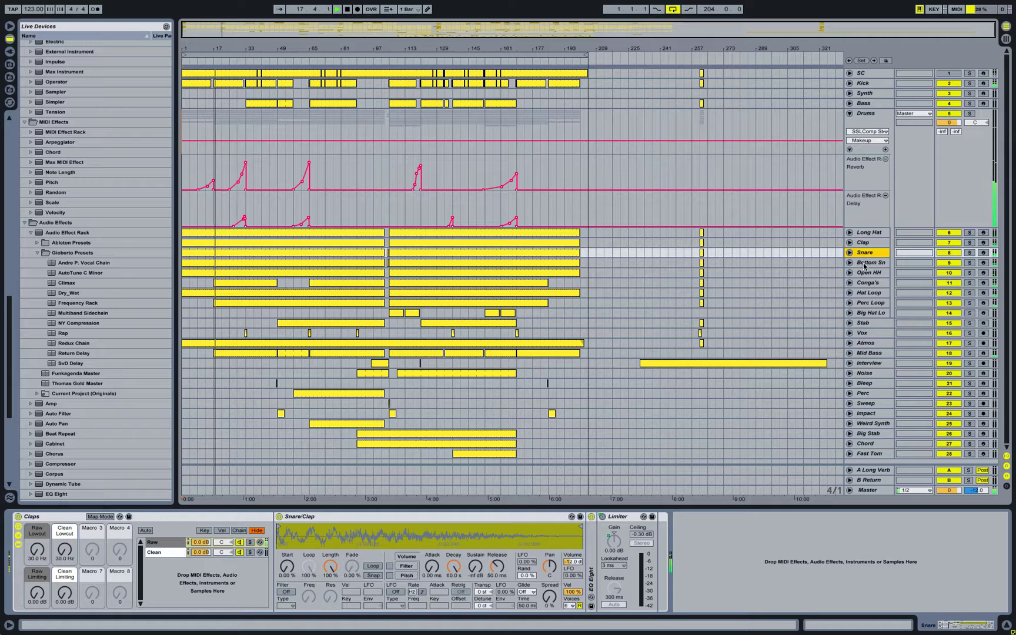
left_click(865, 263)
left_click(860, 274)
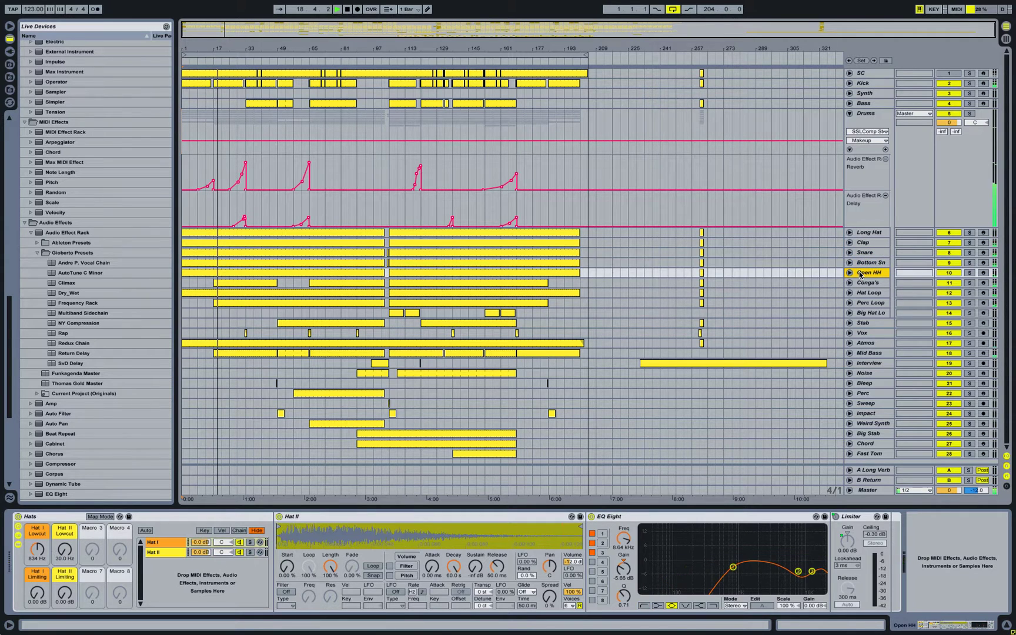
- Inspect the device chains of the Conga's, Hat Loop, Perc Loop and Big Hat Loop tracks
left_click(860, 284)
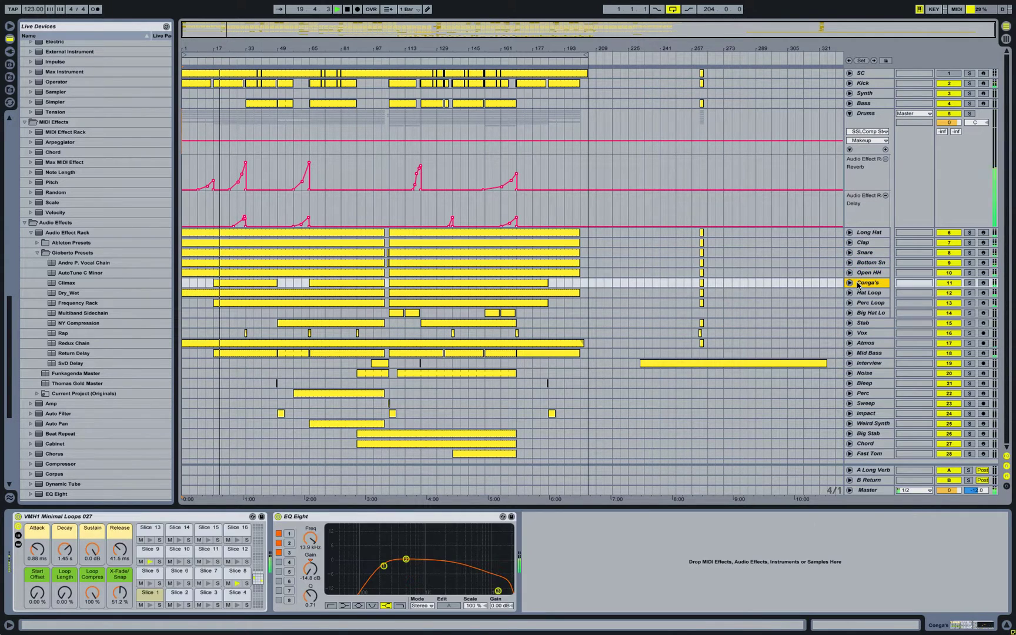
left_click(861, 294)
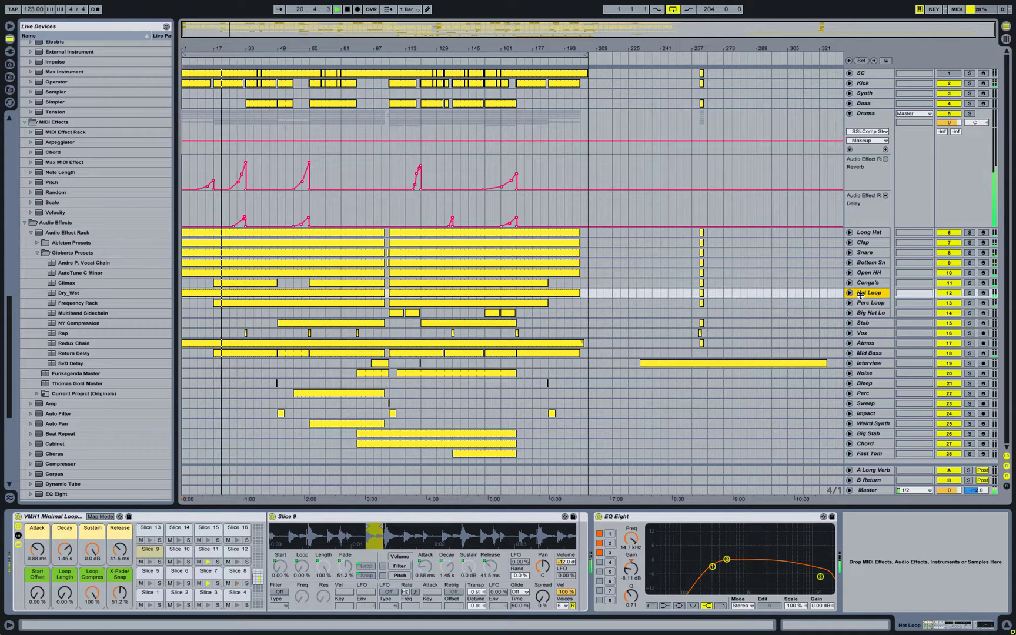
left_click(861, 303)
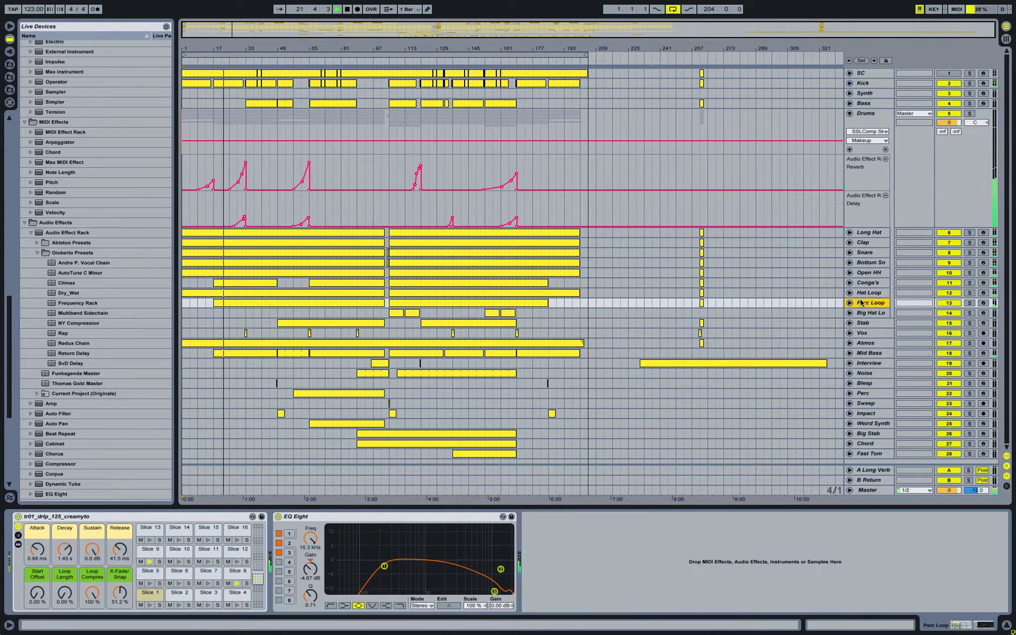
left_click(866, 313)
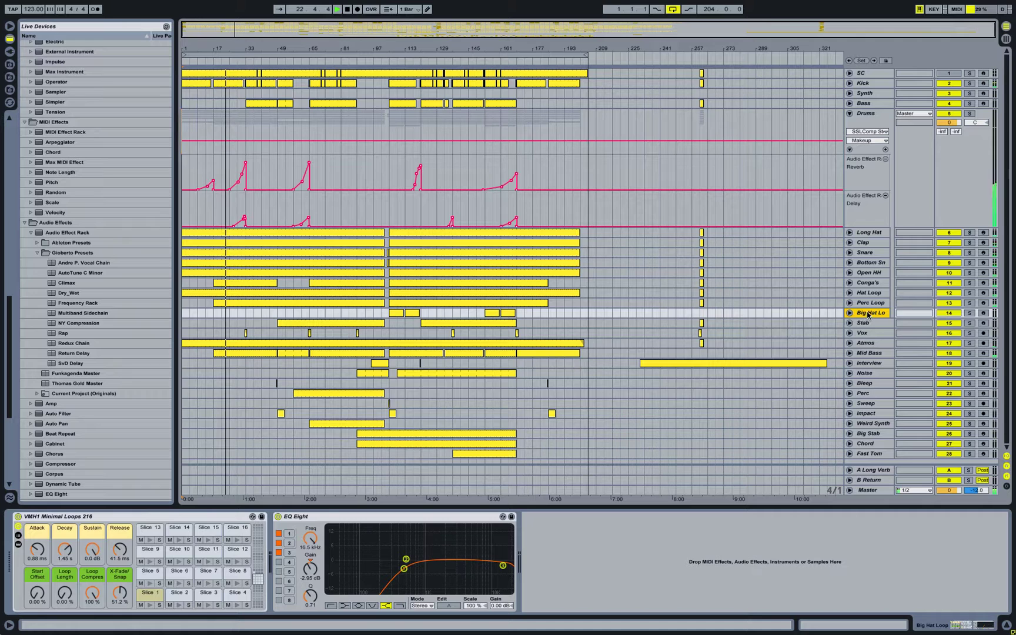
- Show the Stab track's device chain, collapsing its Compressor and briefly expanding its EQ Eight
left_click(870, 323)
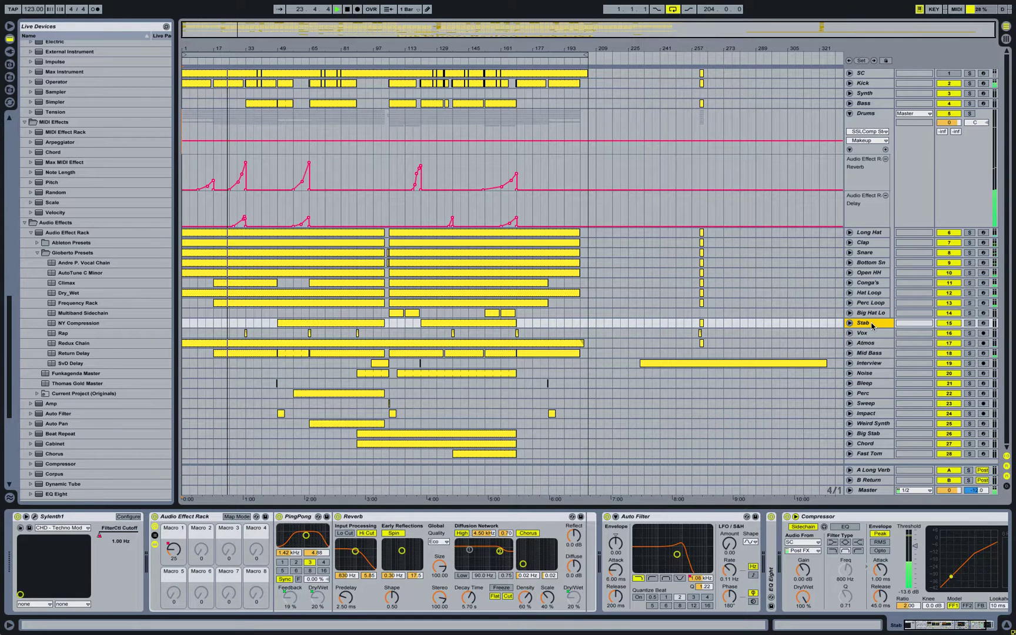
double_click(810, 518)
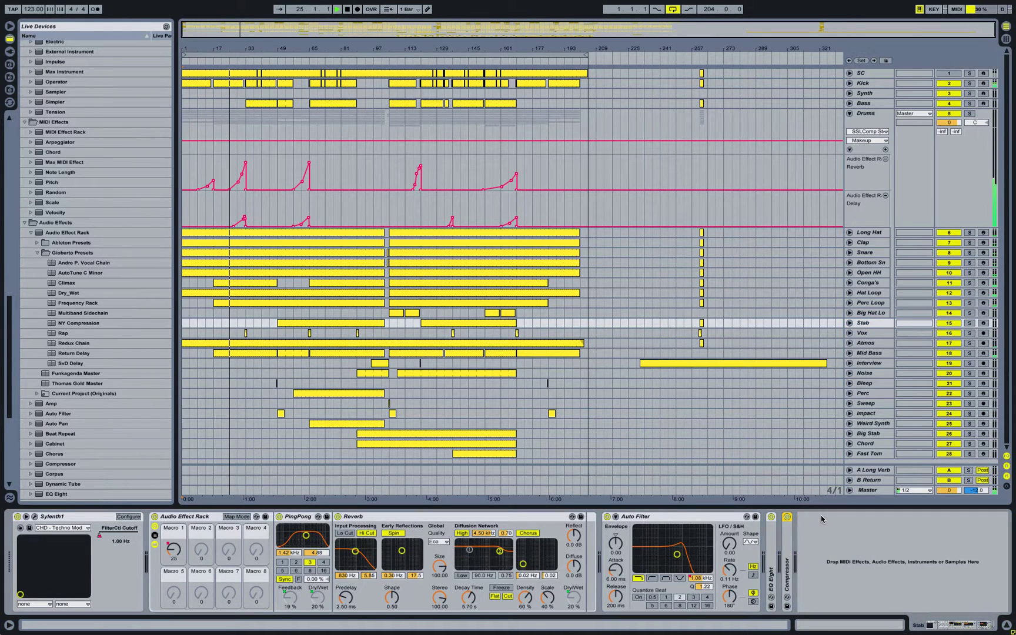
double_click(771, 542)
double_click(808, 520)
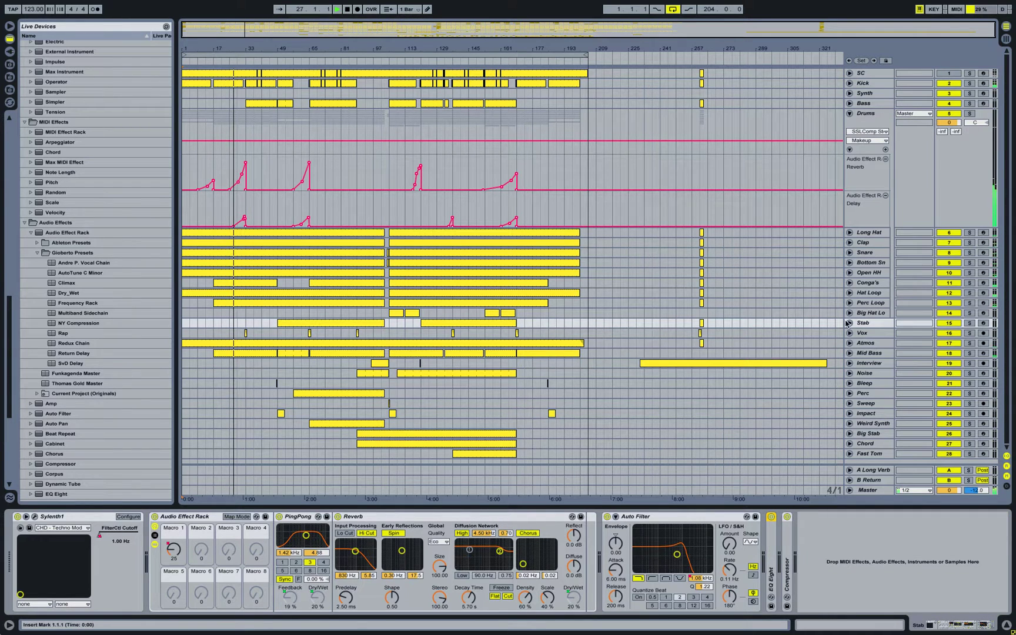
- Inspect the Vox and Atmos device chains, unfolding the Atmos track to view its ambience clip before folding it again
left_click(861, 334)
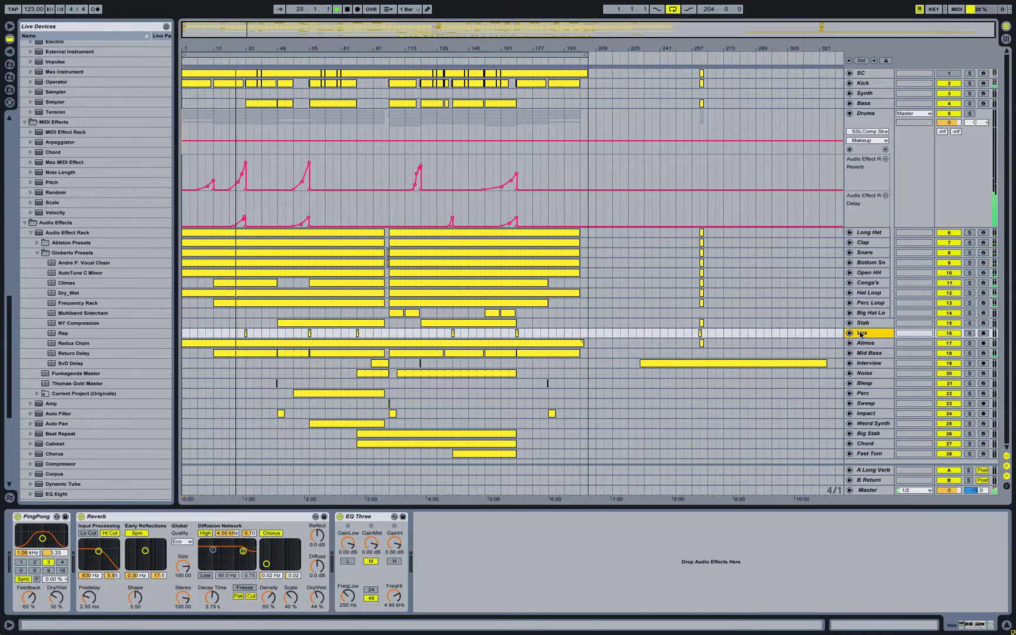
left_click(862, 344)
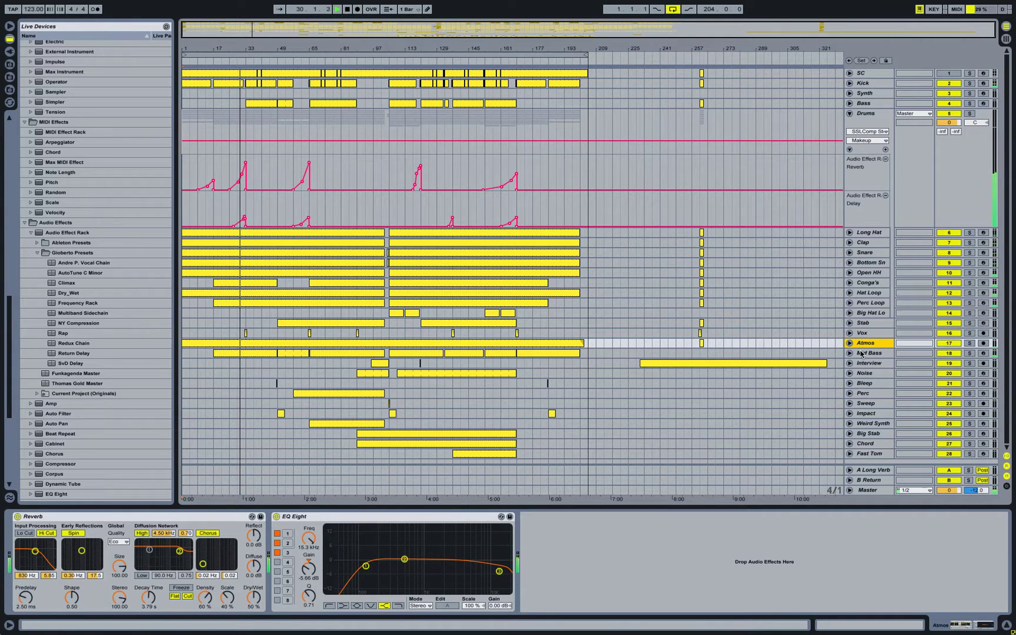
left_click(849, 343)
double_click(415, 344)
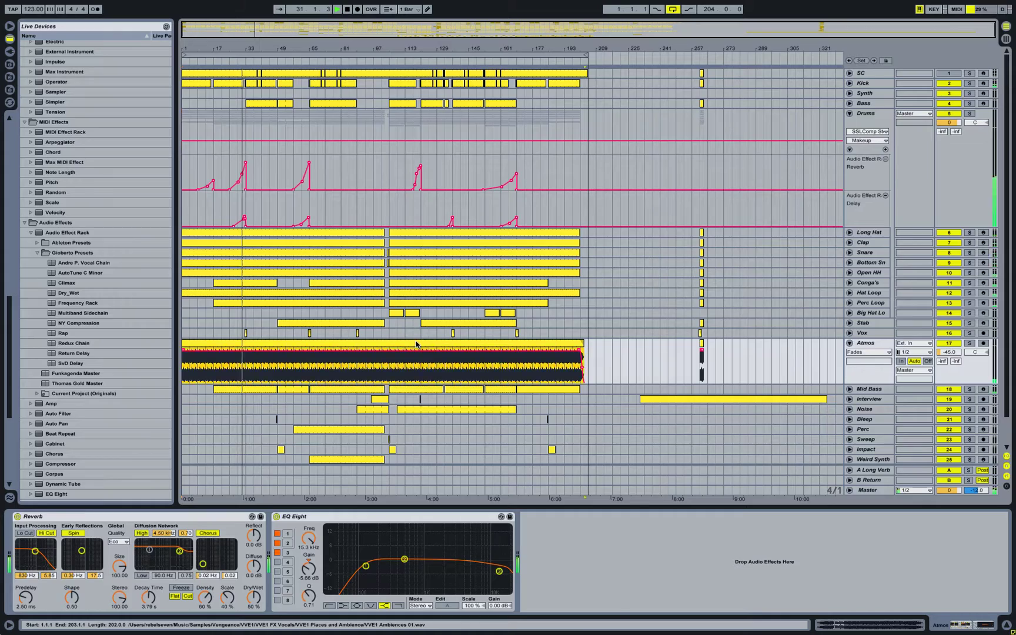
left_click_drag(408, 187, 408, 247)
left_click(858, 282)
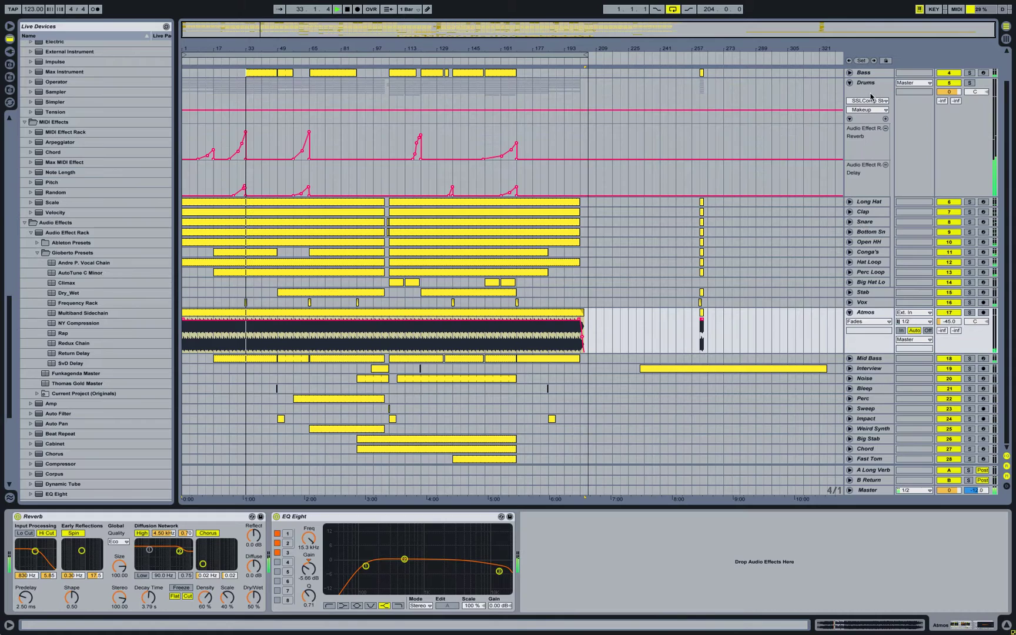
left_click(849, 312)
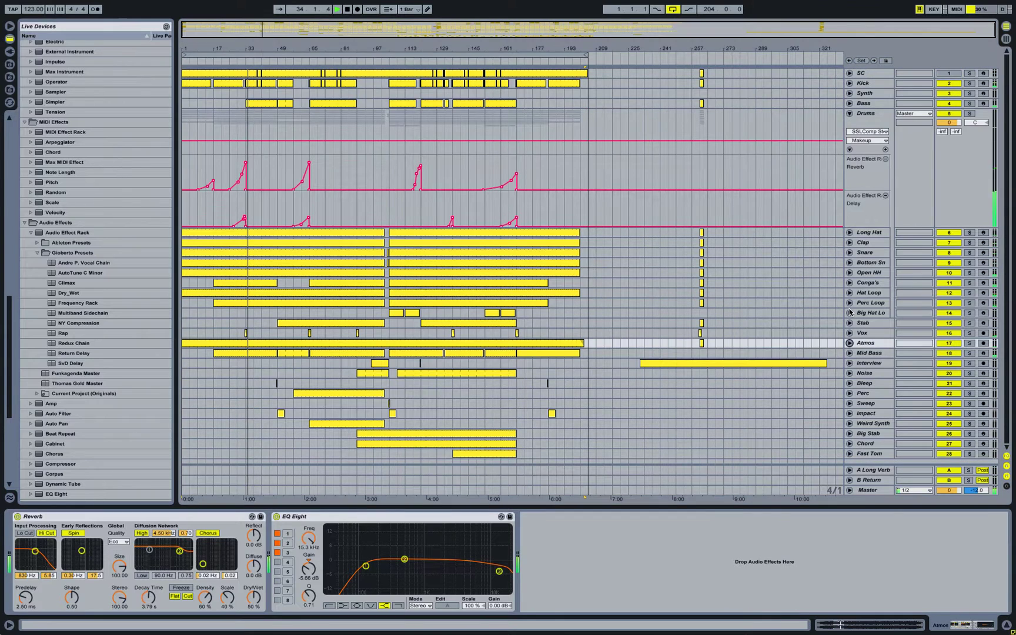
- Inspect the device chains of the Mid Bass, Interview and Noise tracks, collapsing the Compressor on Noise
left_click(868, 353)
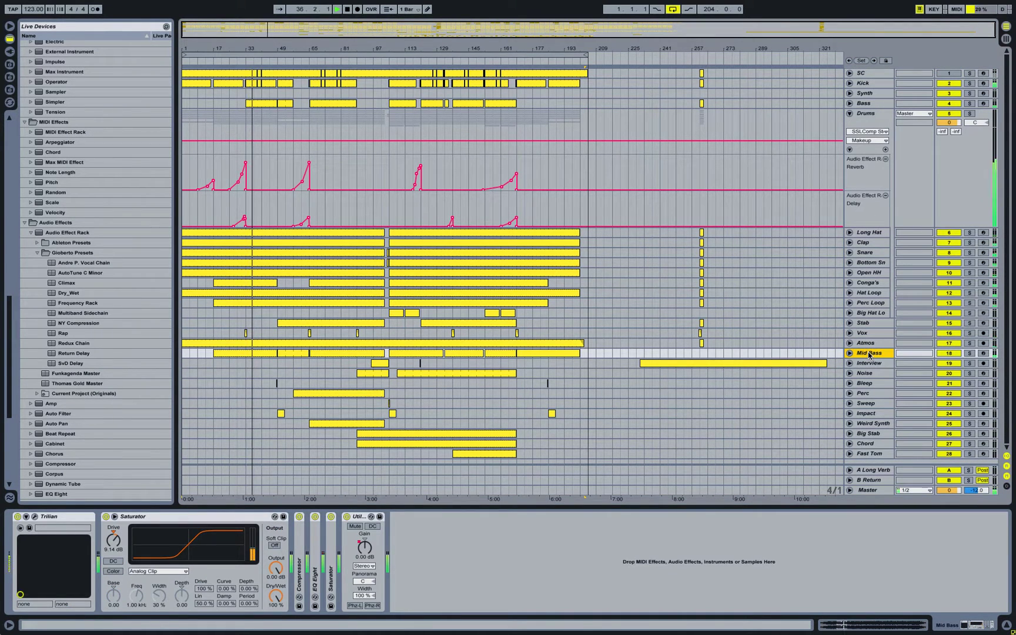
left_click(870, 363)
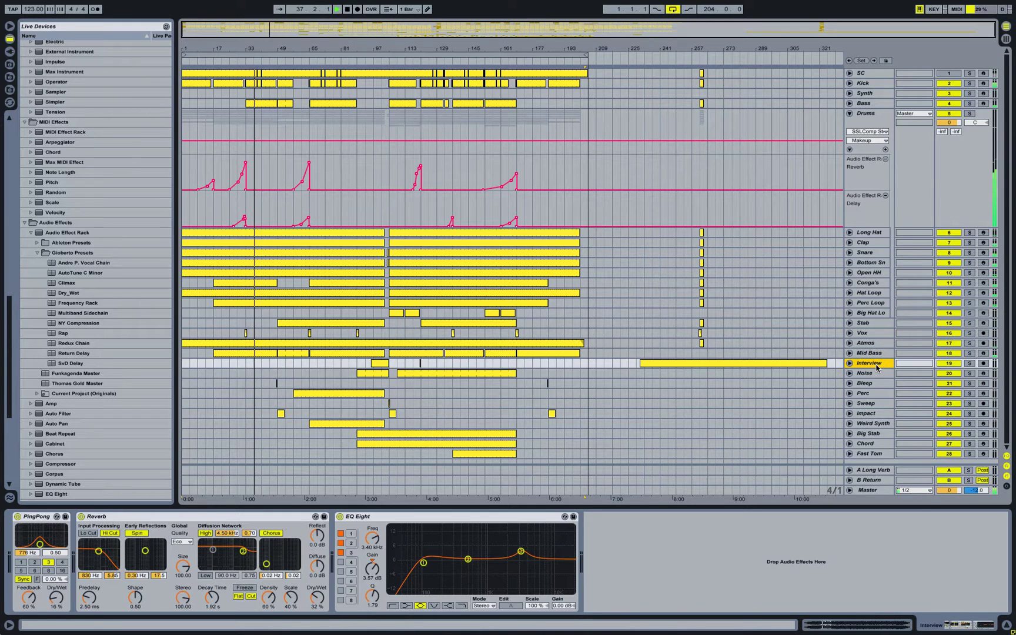
left_click(869, 374)
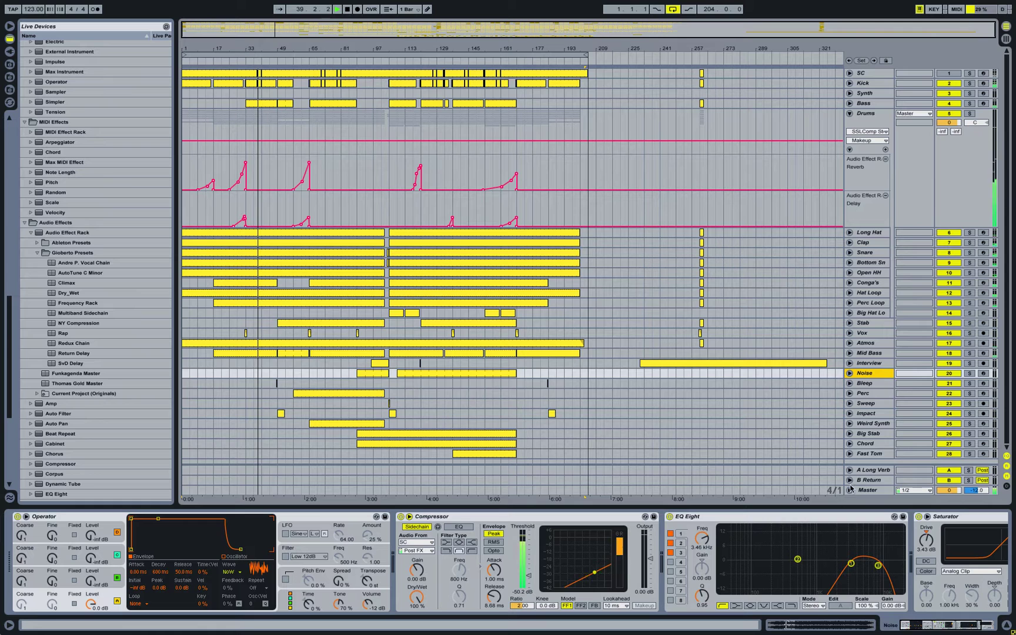
left_click(572, 517)
key("Delete")
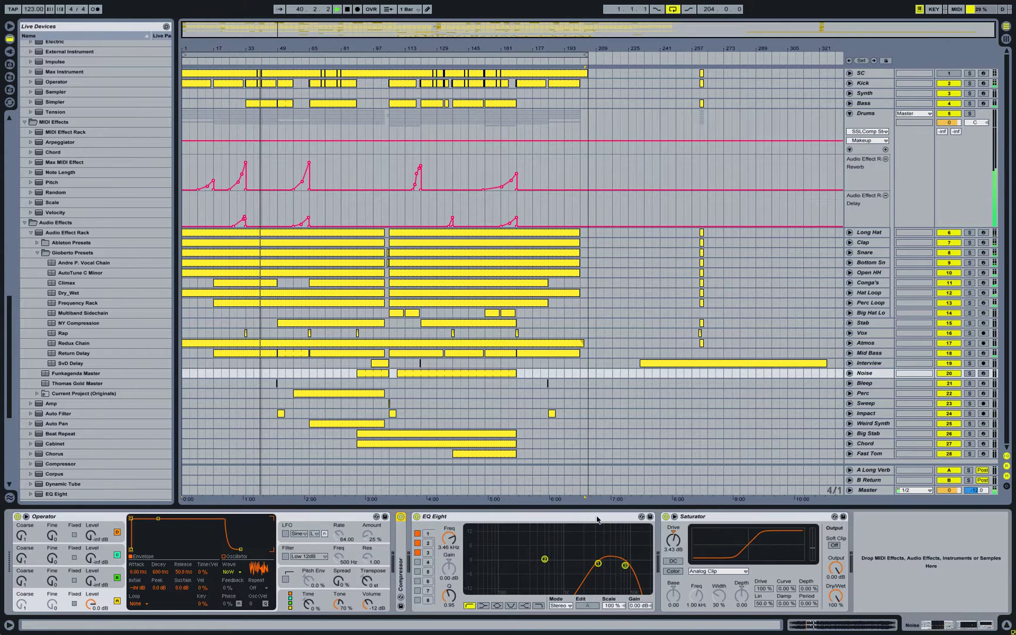
- Examine the Bleep track's Reverb, Saturator and EQ Eight settings, then collapse all of its effect devices
left_click(869, 383)
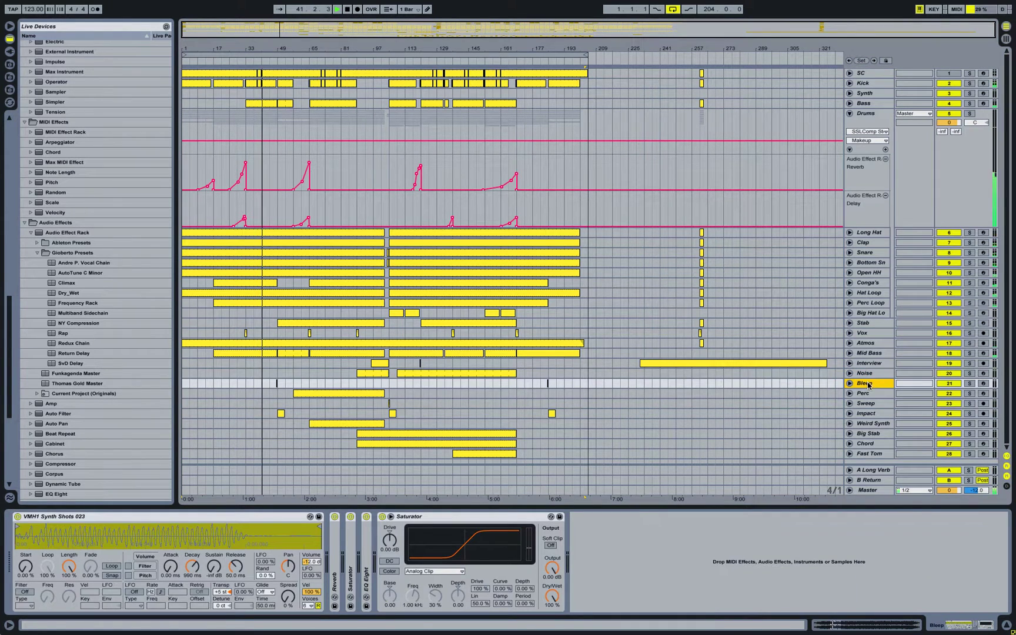
double_click(333, 550)
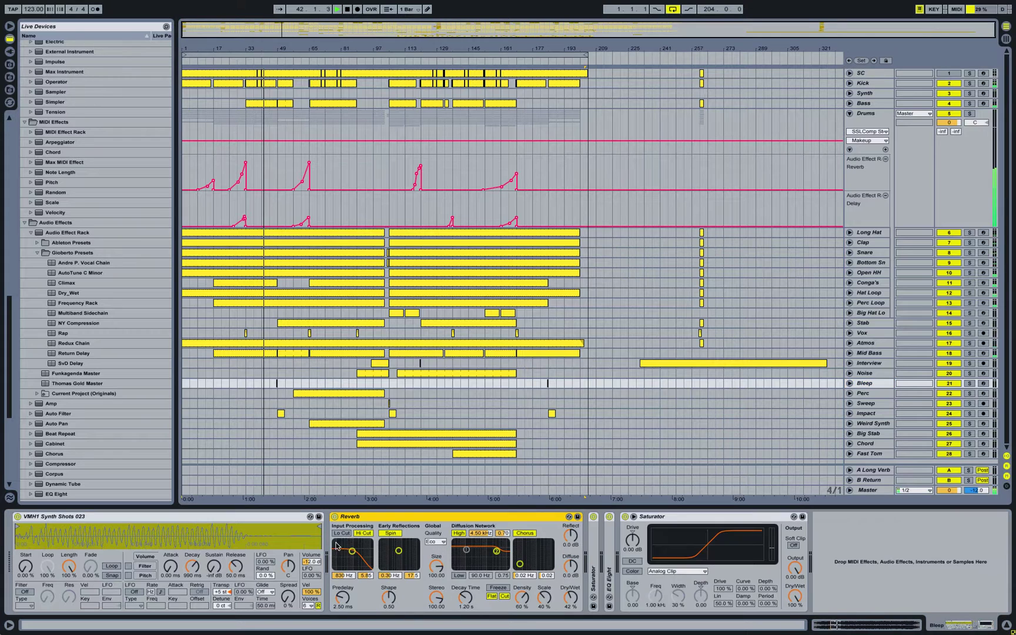
double_click(594, 517)
double_click(787, 531)
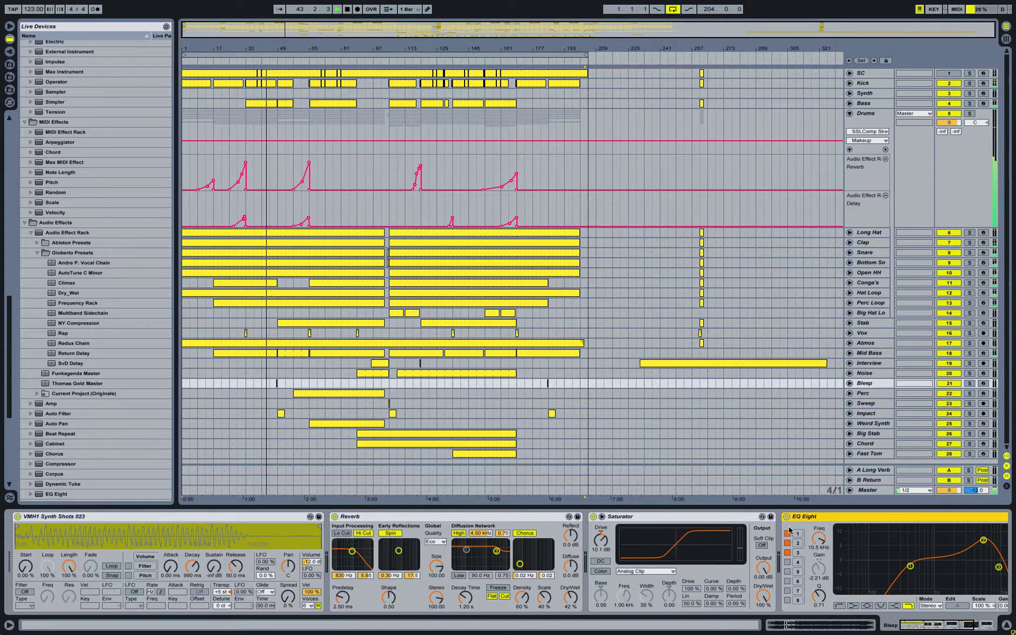
double_click(682, 516)
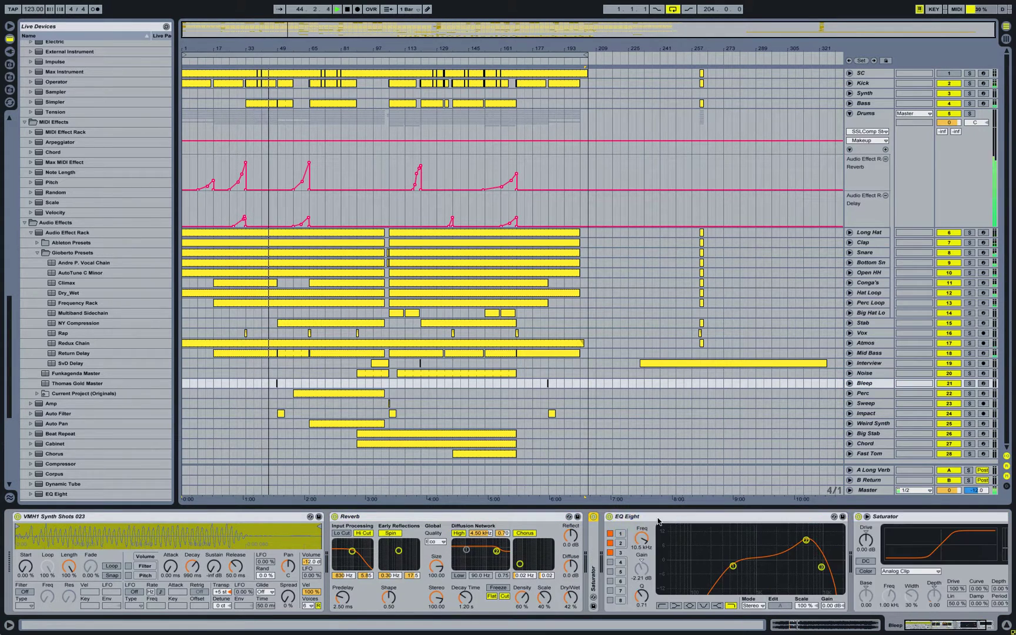
double_click(614, 517)
double_click(629, 516)
double_click(533, 517)
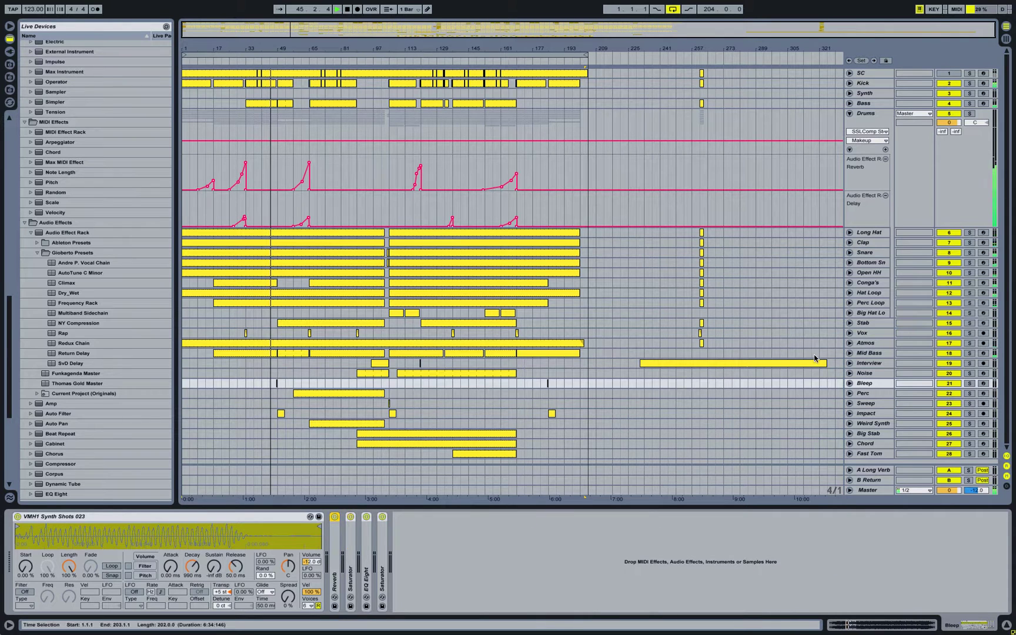
- Inspect the Perc, Sweep and Impact device chains, briefly unfolding the Impact track to view its clips
left_click(872, 399)
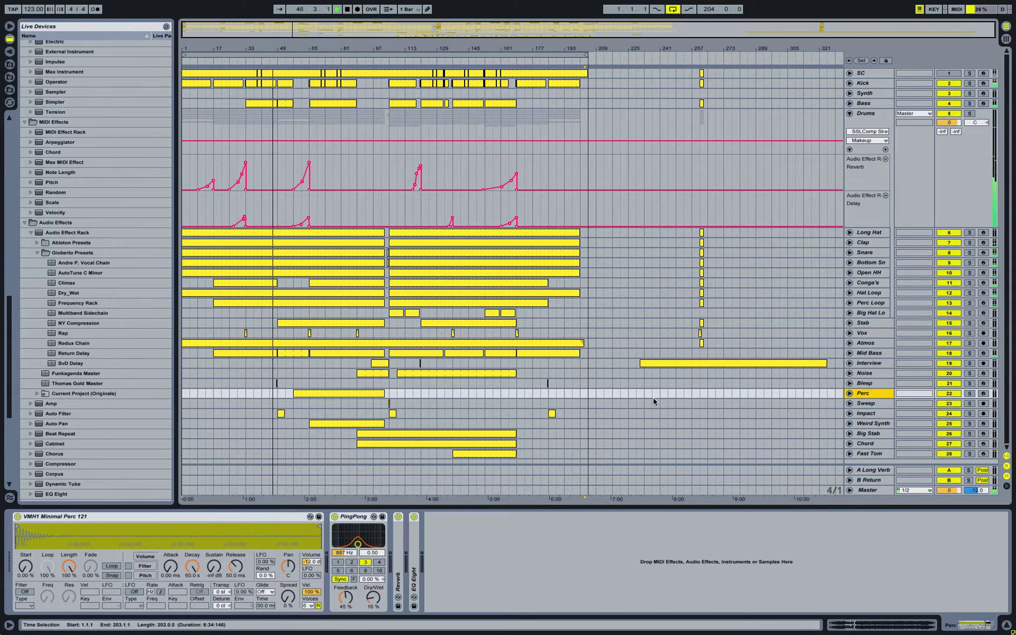
left_click(863, 404)
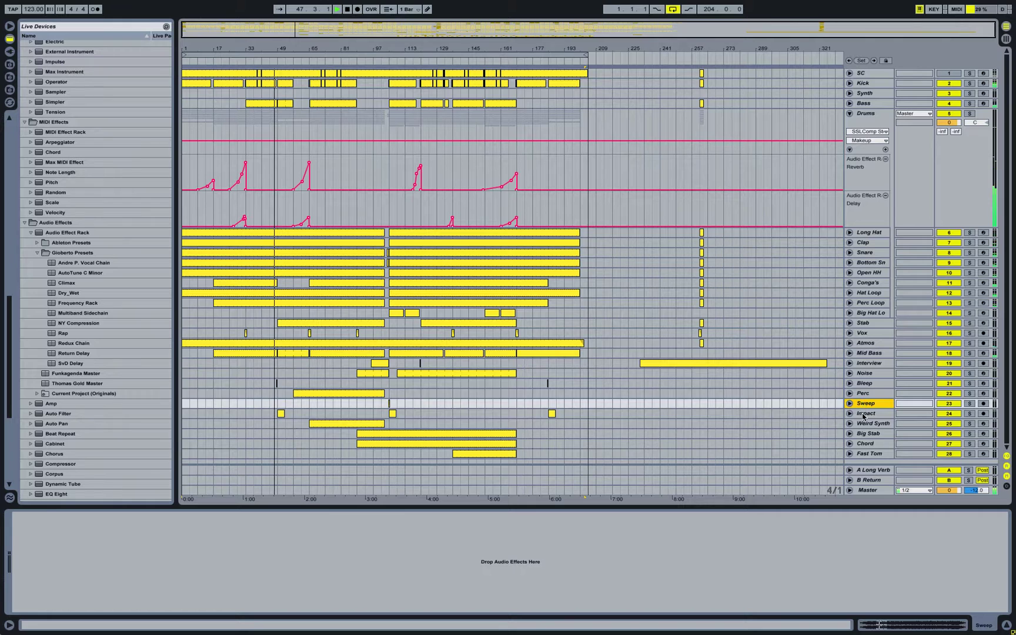
left_click(863, 415)
left_click(850, 414)
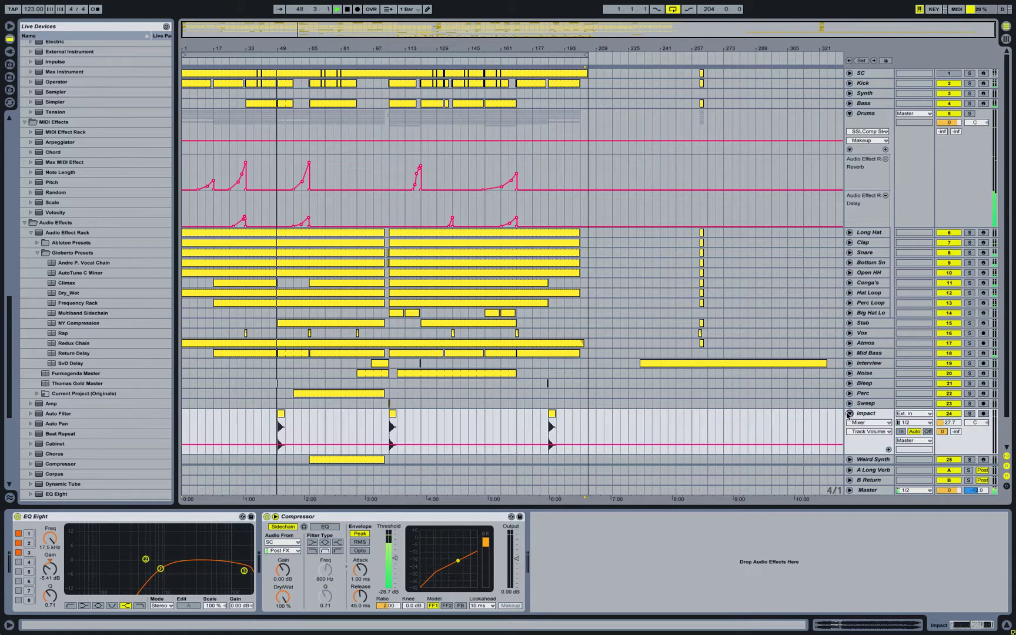
left_click(849, 414)
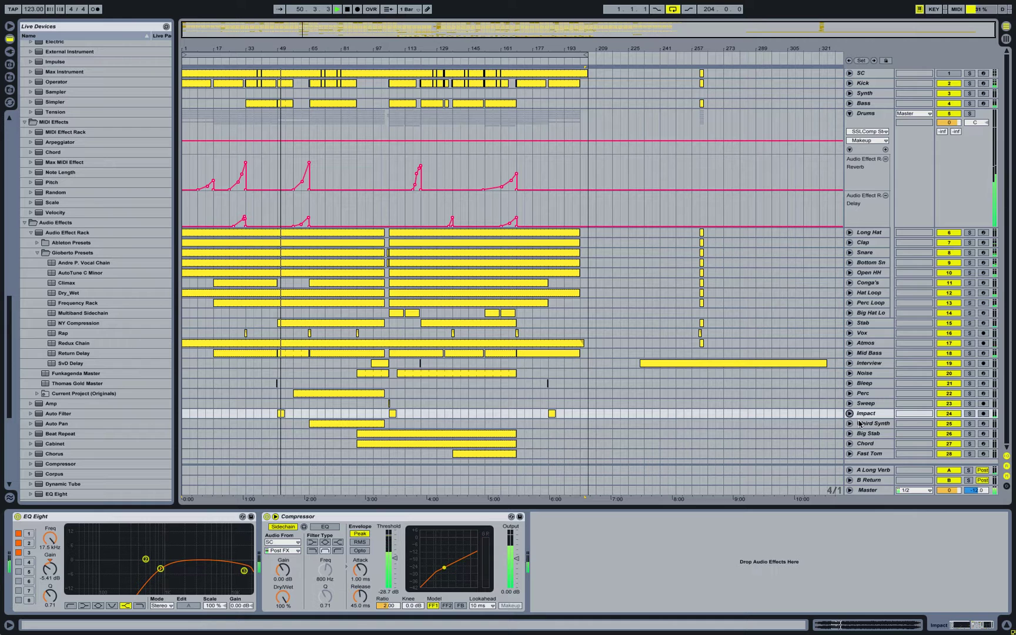
- Inspect the Weird Synth and Big Stab device chains, unfolding each track to view its clip and leaving only Big Stab unfolded
left_click(861, 425)
left_click(850, 424)
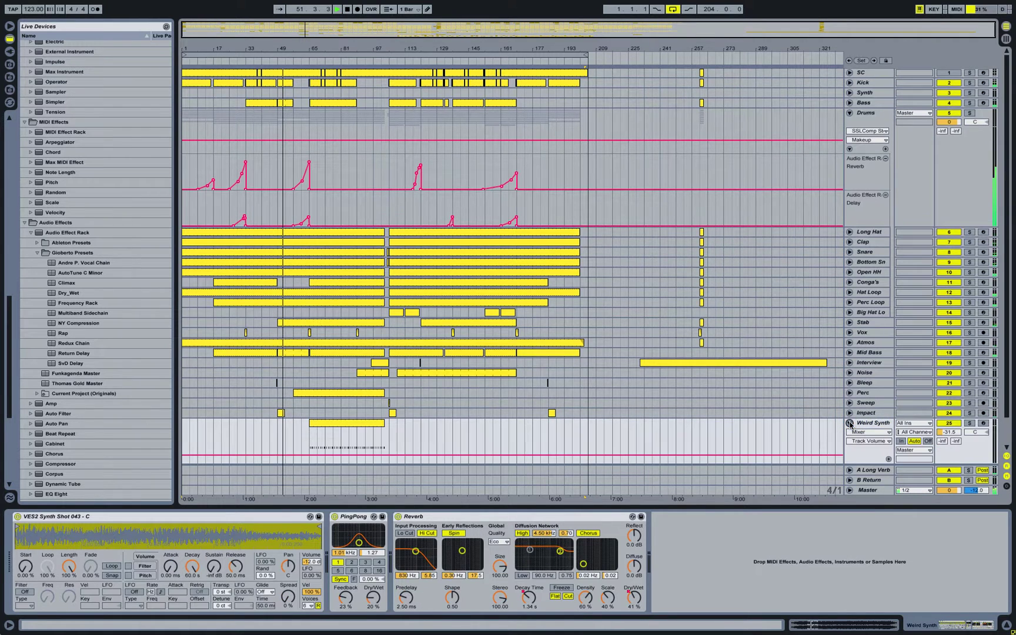
left_click(849, 424)
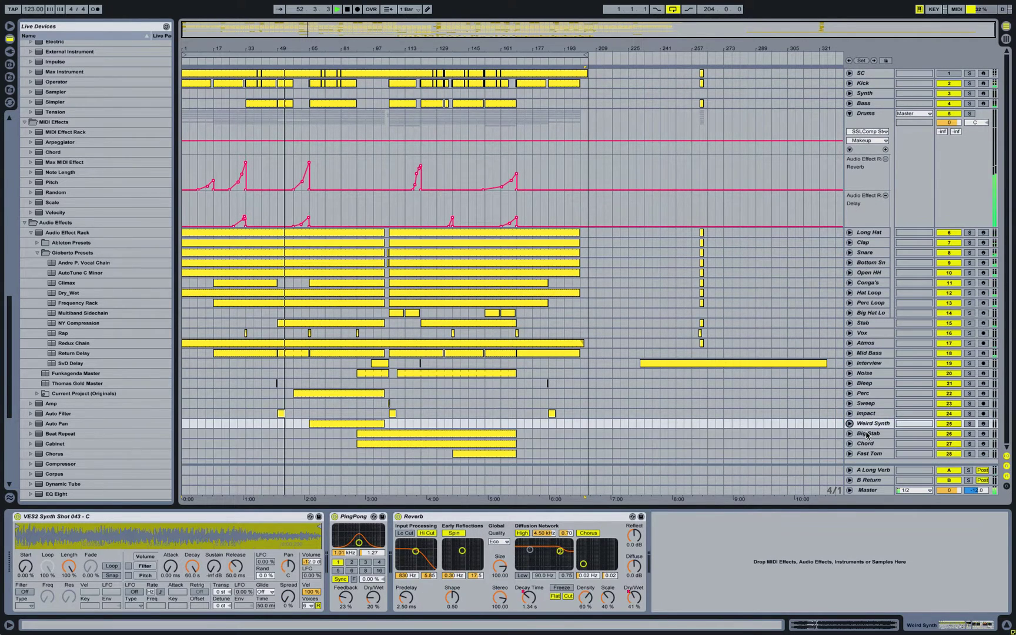
left_click(867, 434)
left_click(850, 433)
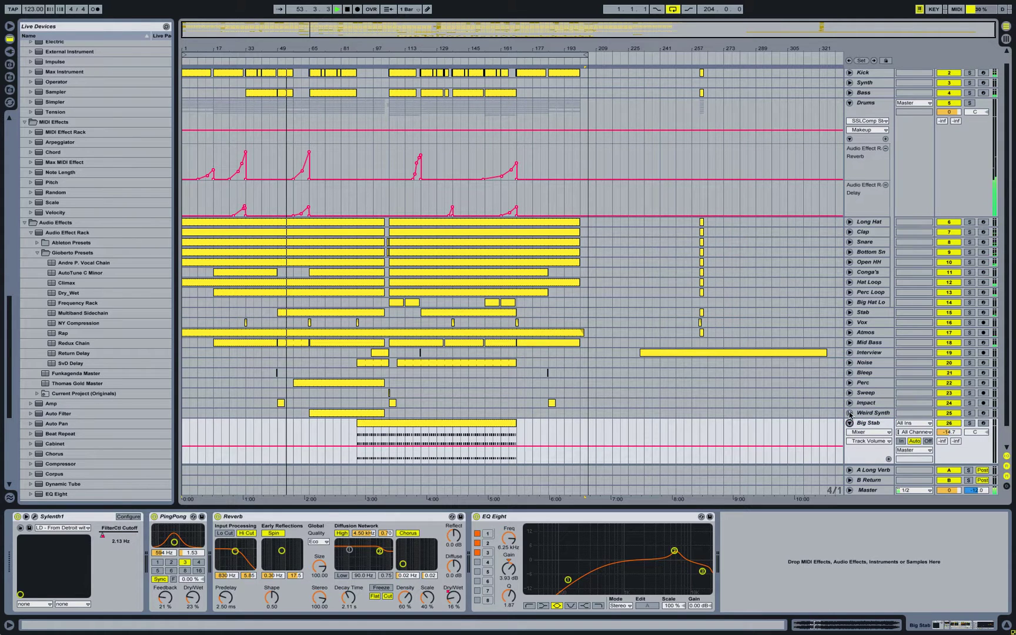
- Fold the Big Stab track and inspect the device chains of the Chord and Fast Tom tracks
left_click(849, 424)
left_click(865, 444)
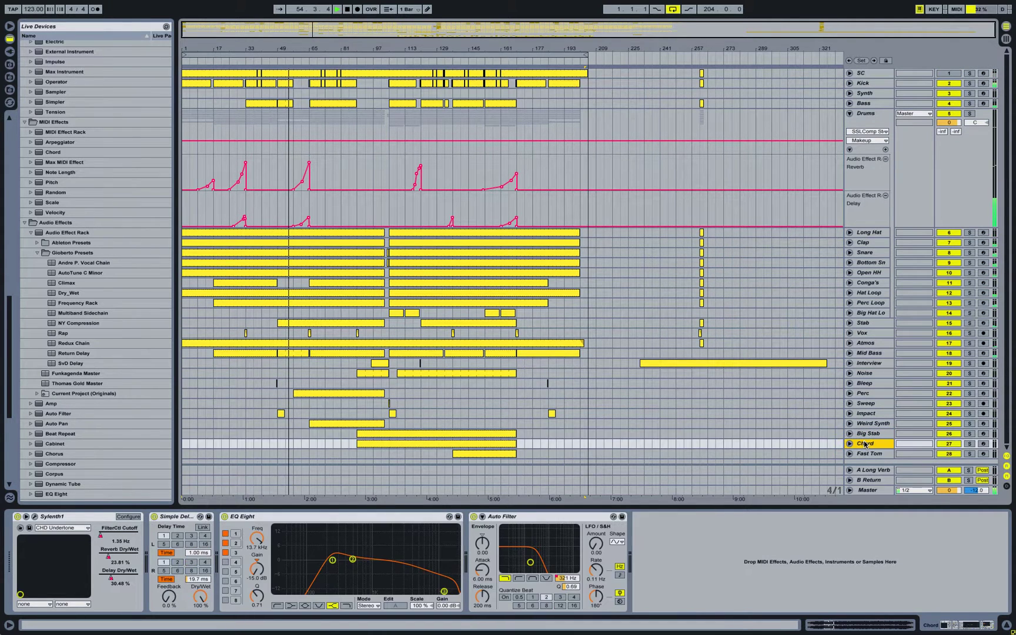
left_click(866, 454)
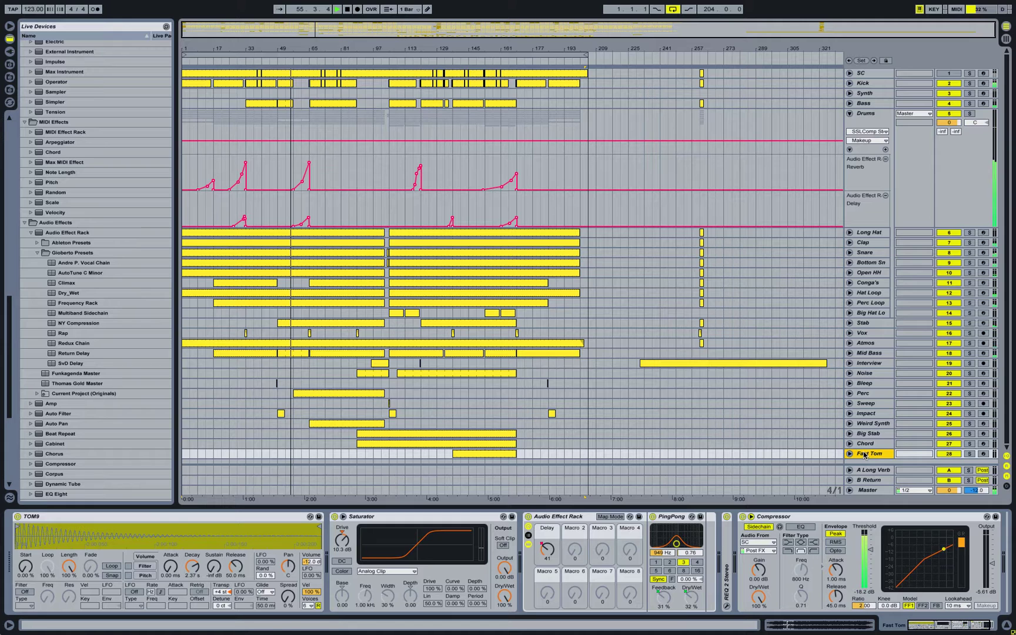
left_click(865, 445)
left_click(866, 454)
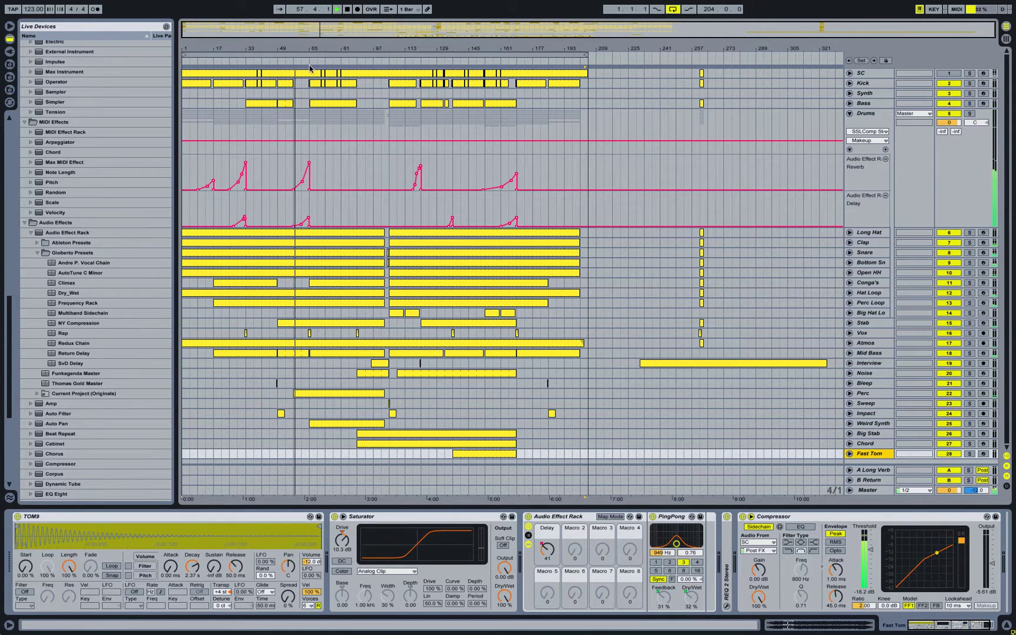
- Examine the Drums group's effects and the Vox and Atmos device chains around bar 65 of the arrangement
left_click_drag(310, 50, 295, 89)
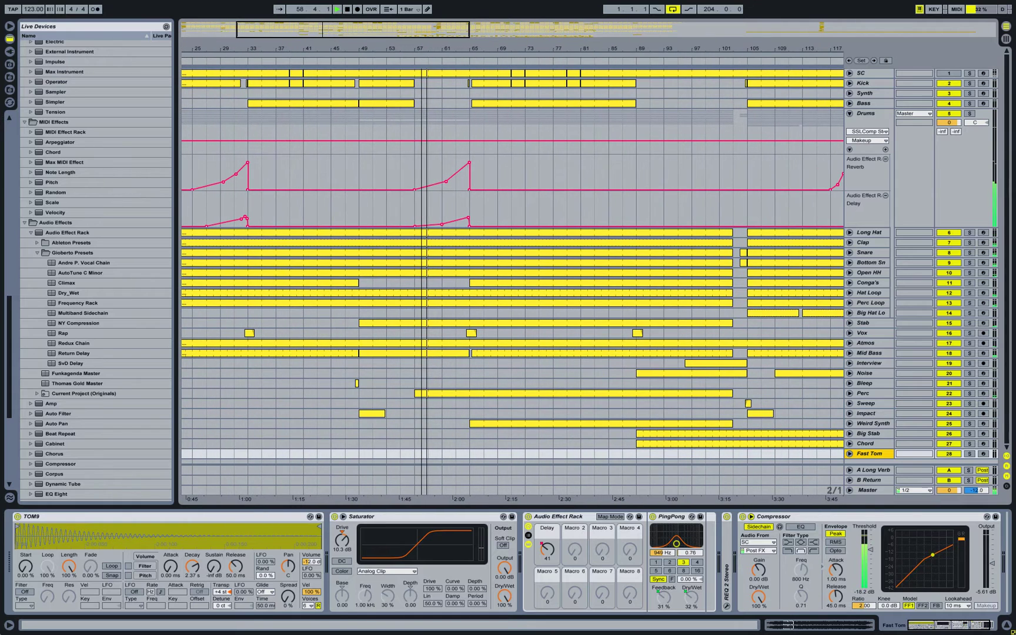
left_click(909, 131)
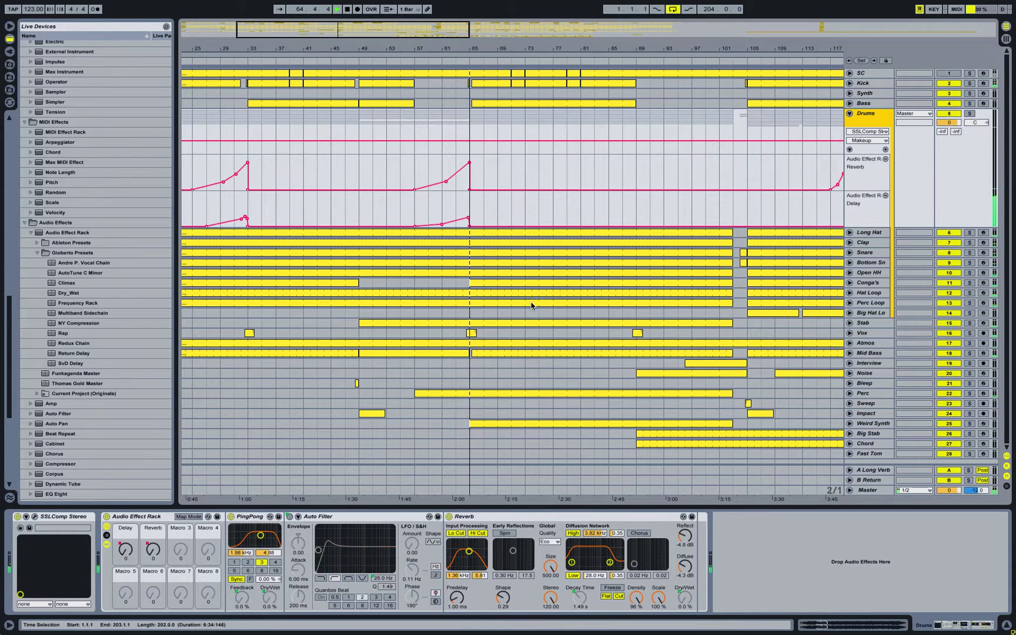
double_click(471, 332)
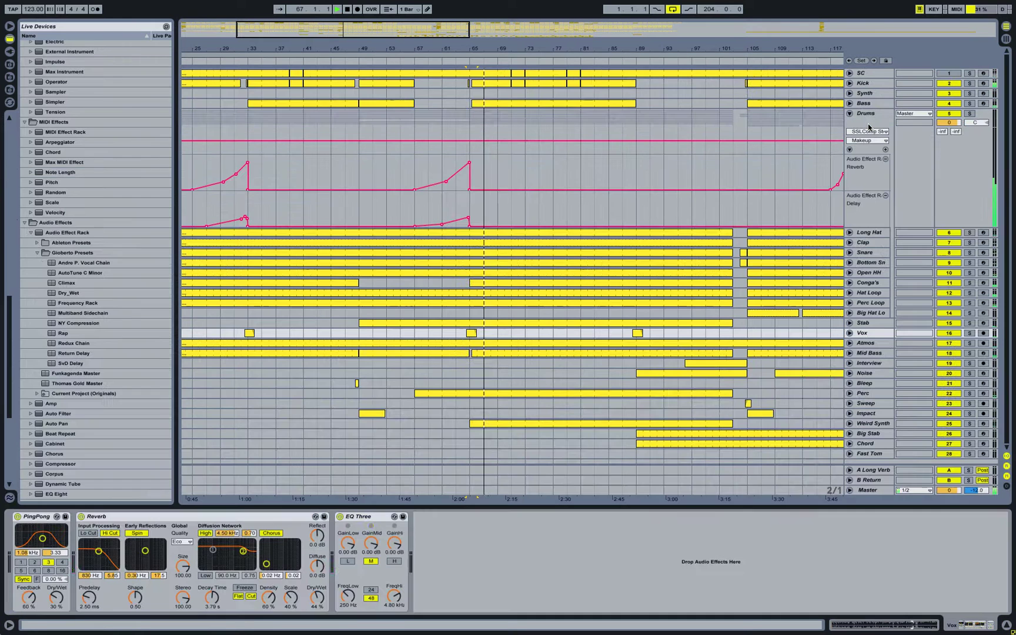
left_click(869, 129)
left_click(867, 344)
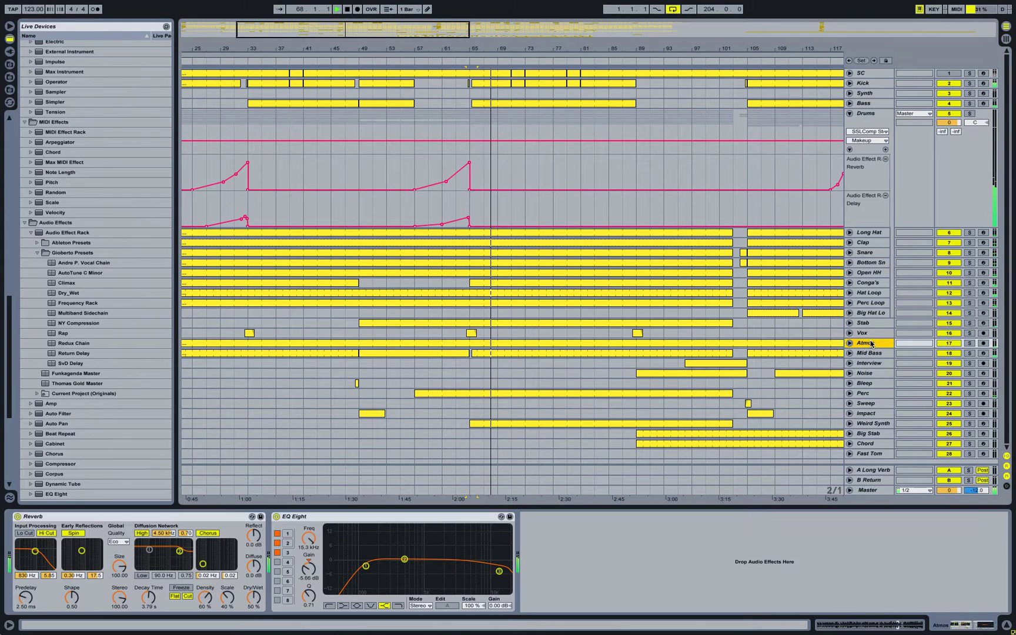
- Unfold the Stab track to view its Macro 1 automation, open its MIDI clip to examine the notes, and fold the track again
left_click(855, 323)
left_click(850, 323)
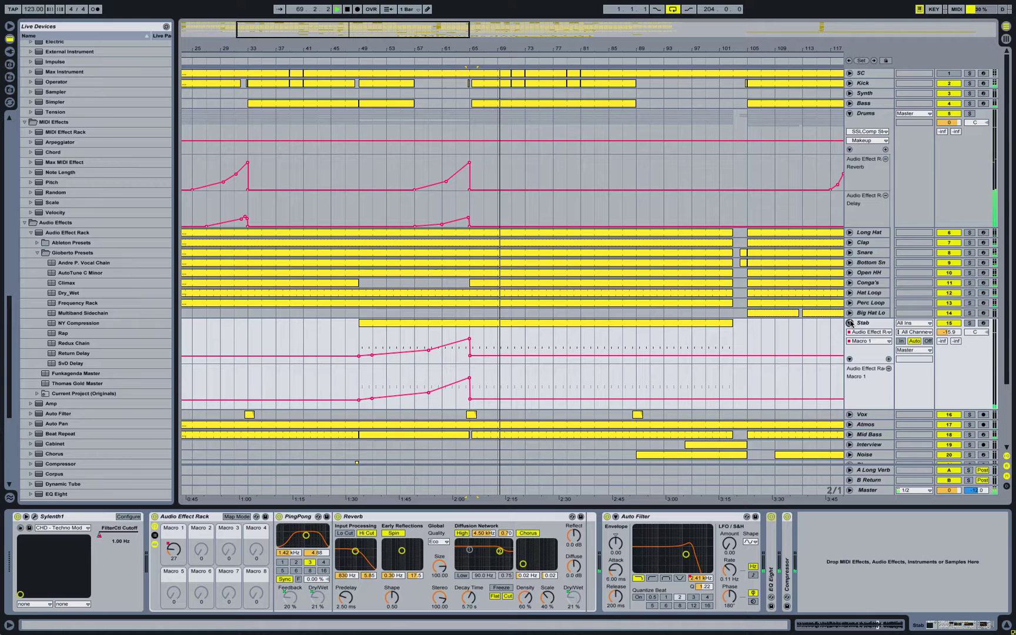
double_click(710, 323)
left_click(758, 230)
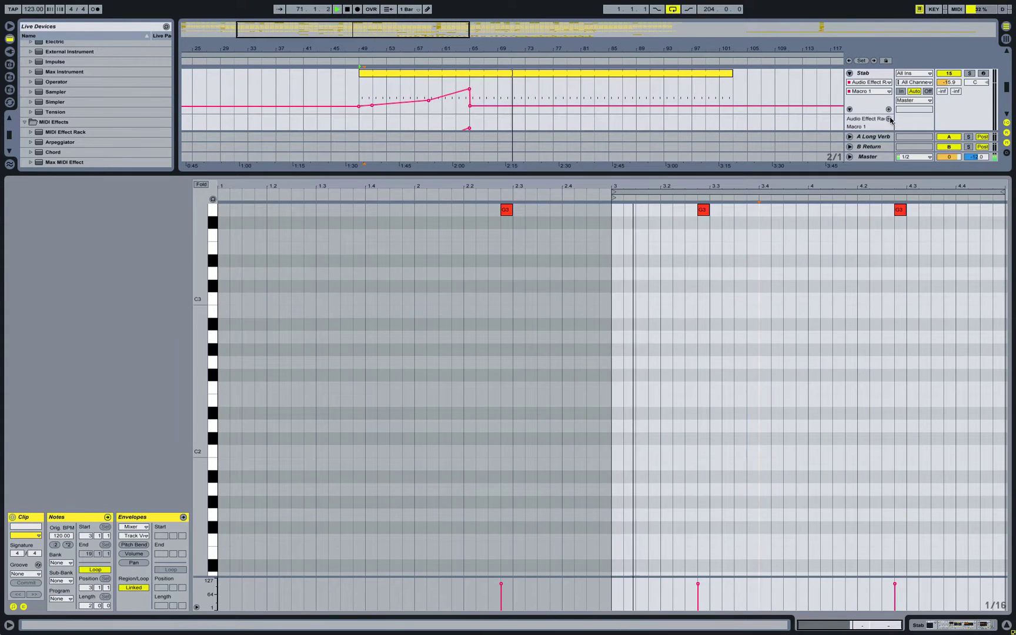
left_click(866, 73)
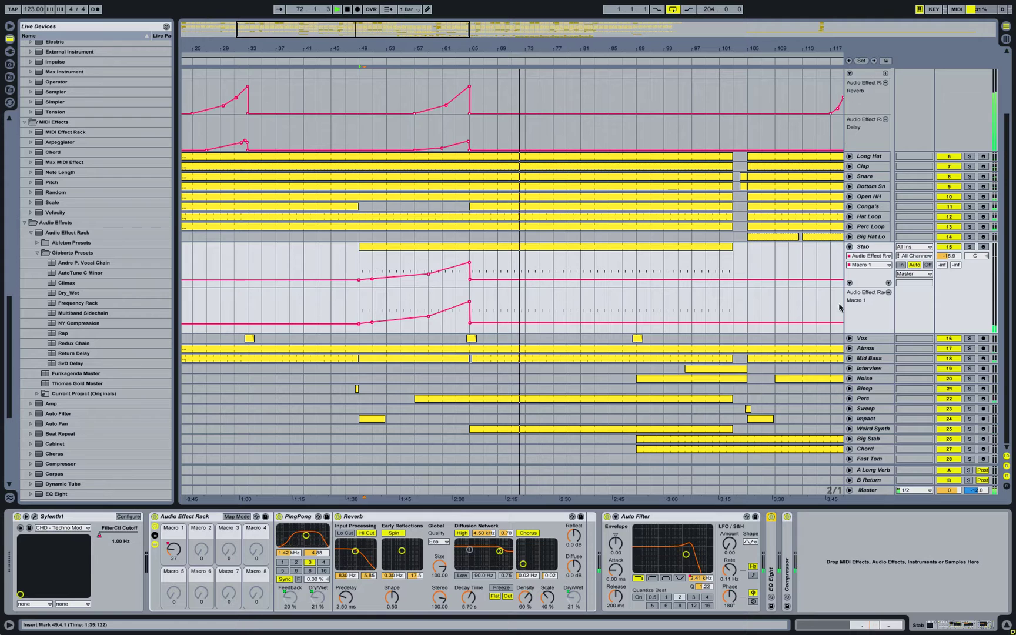
left_click(850, 247)
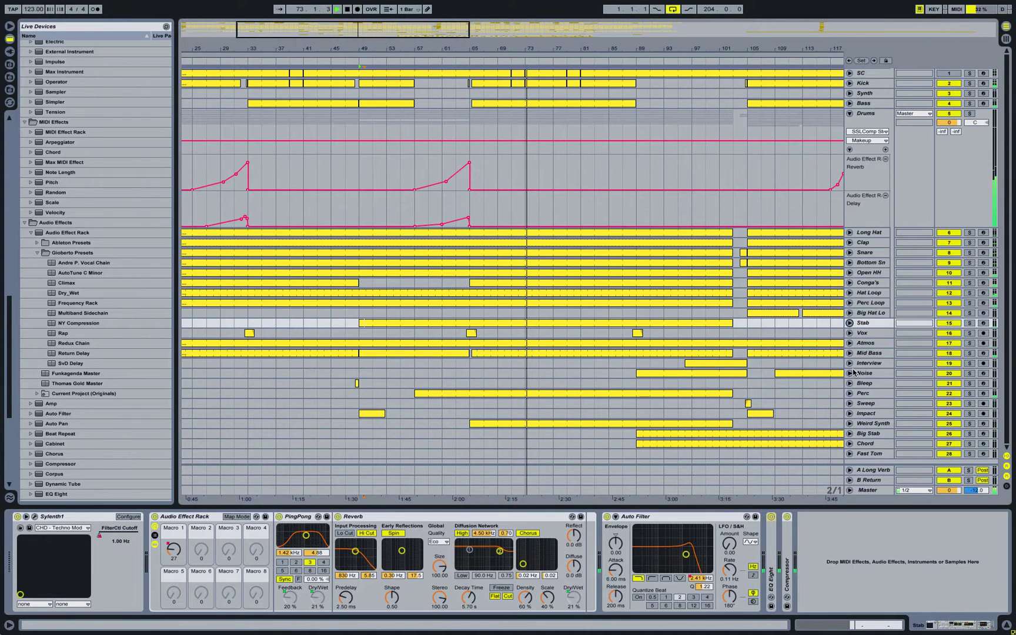
- Inspect the Mid Bass track's devices and the MIDI notes of its clip at bar 65, leaving the track folded
left_click(859, 354)
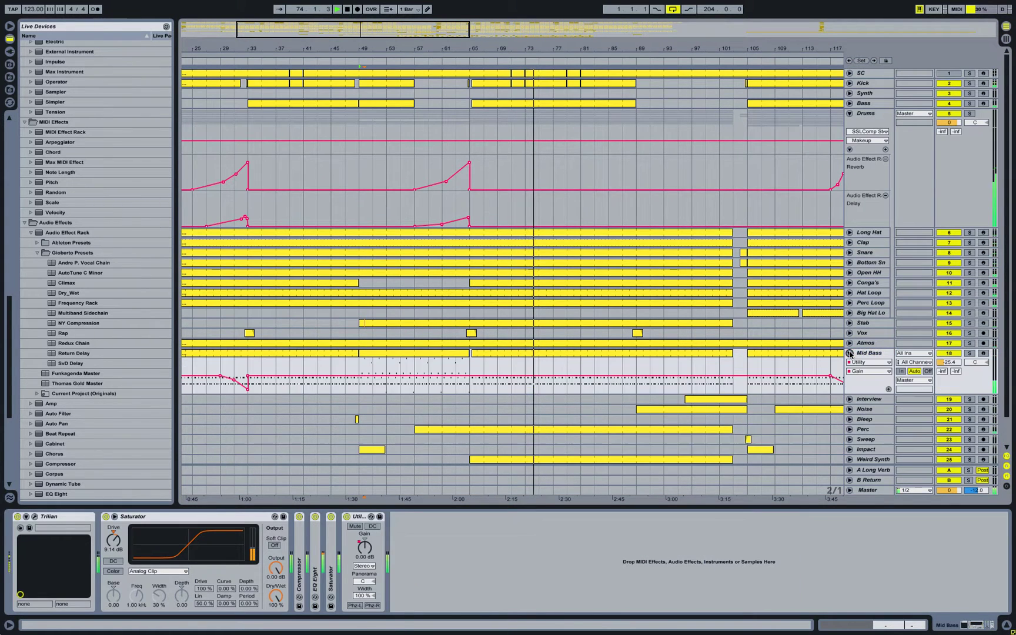
left_click(849, 353)
double_click(698, 357)
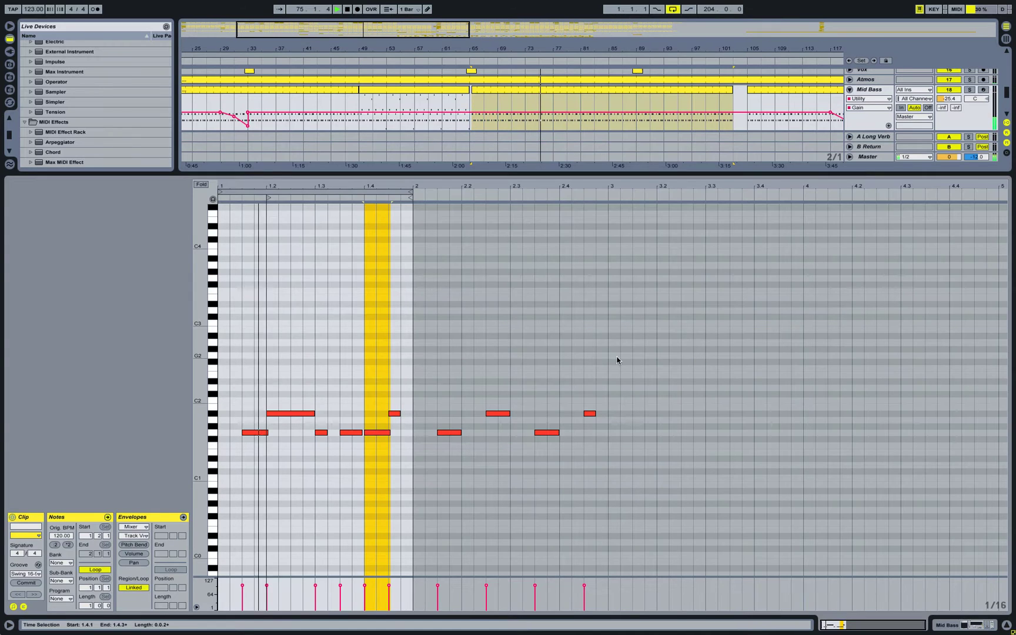
left_click(276, 446)
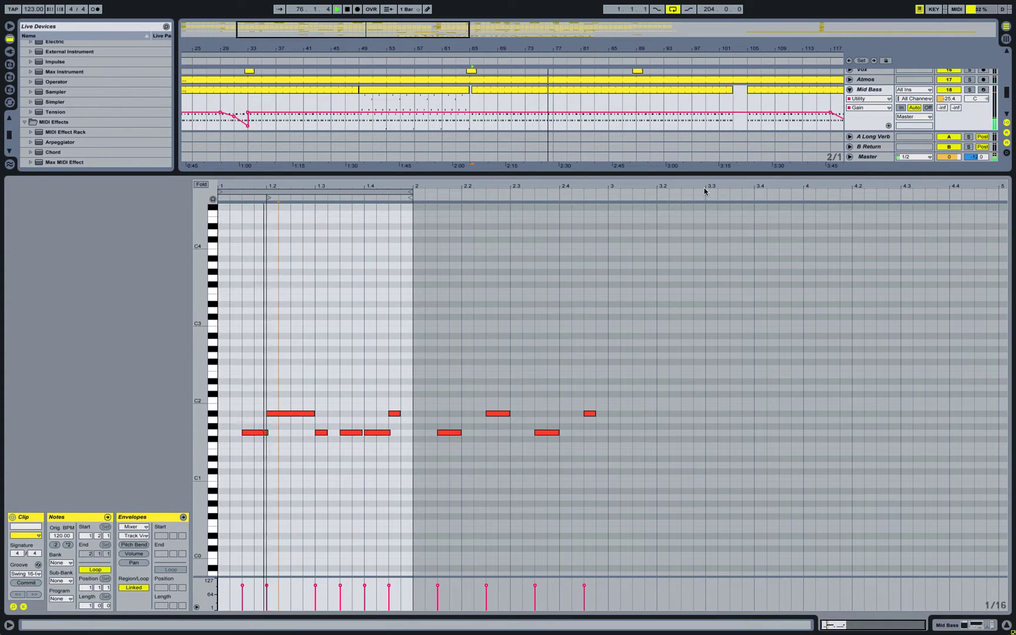
key("shift+Tab")
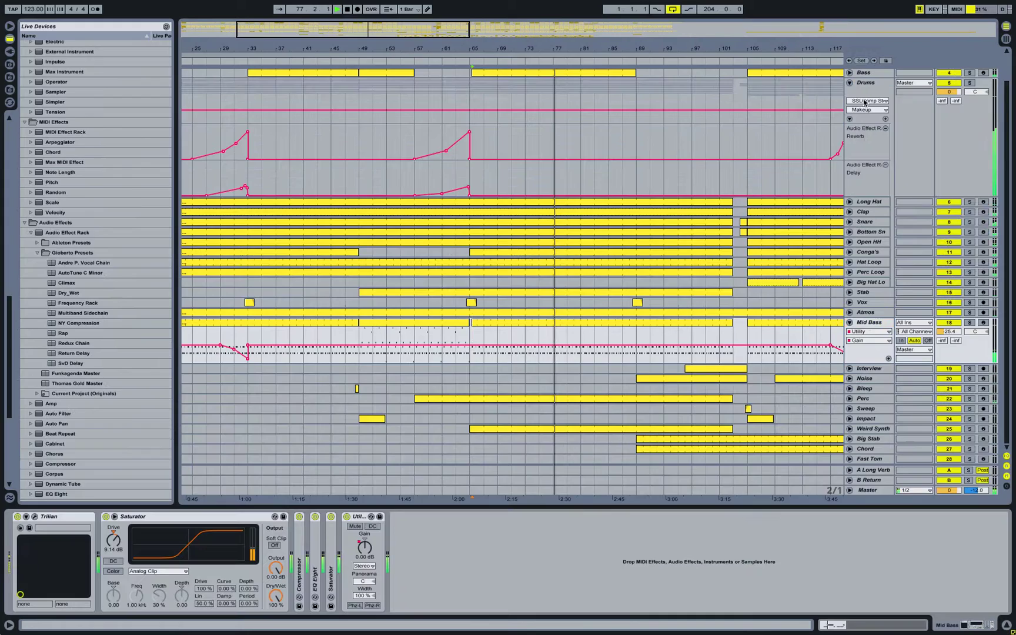
key("Left")
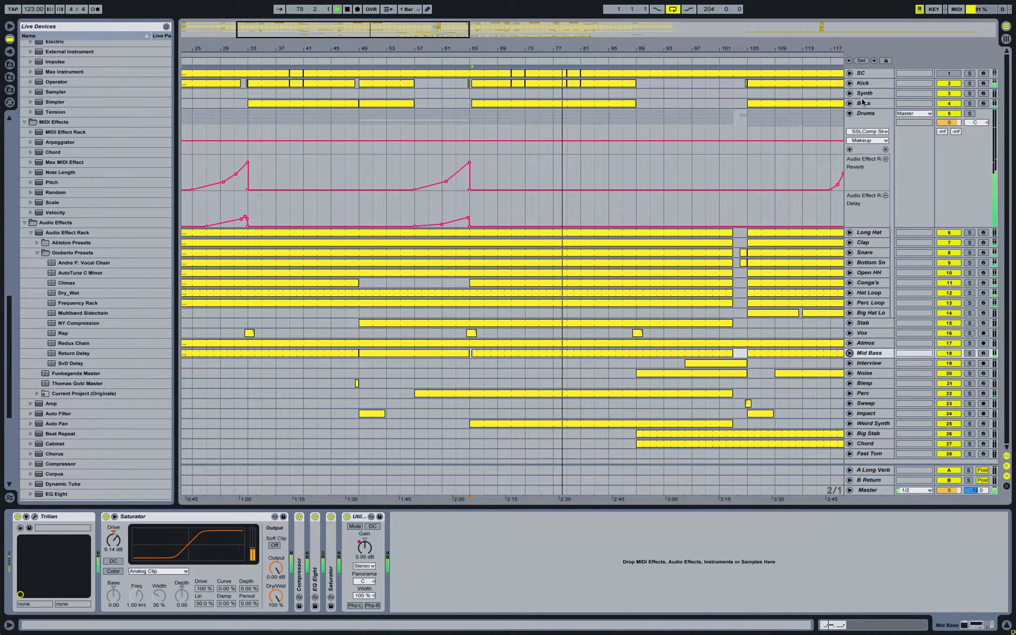
- Examine the notes of the Bass clip starting at bar 65 and the track's device chain, leaving the track folded
left_click(850, 103)
left_click(535, 102)
key("shift+Tab")
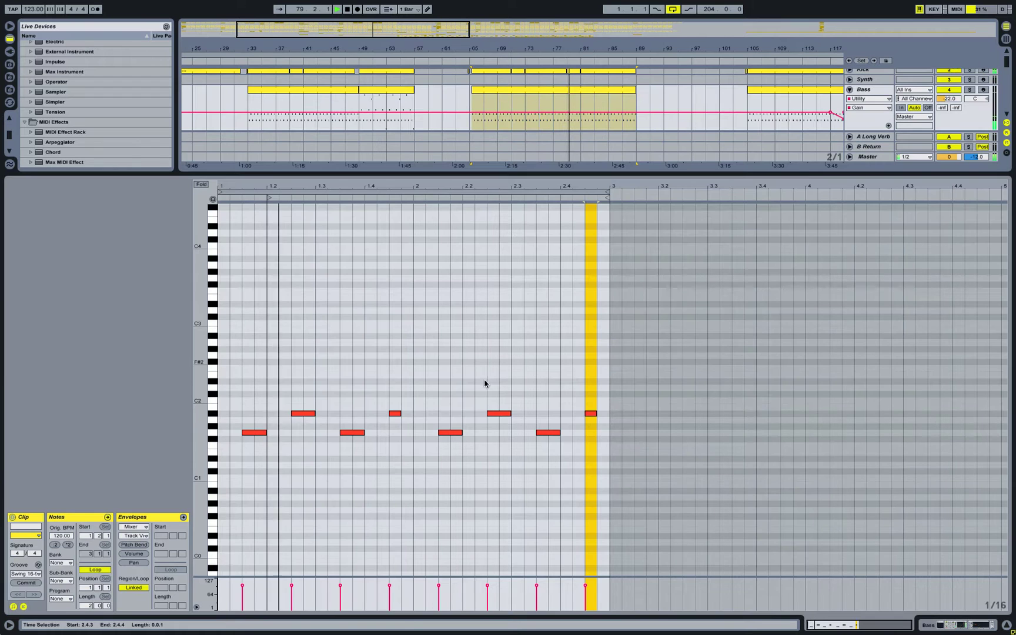
left_click(854, 92)
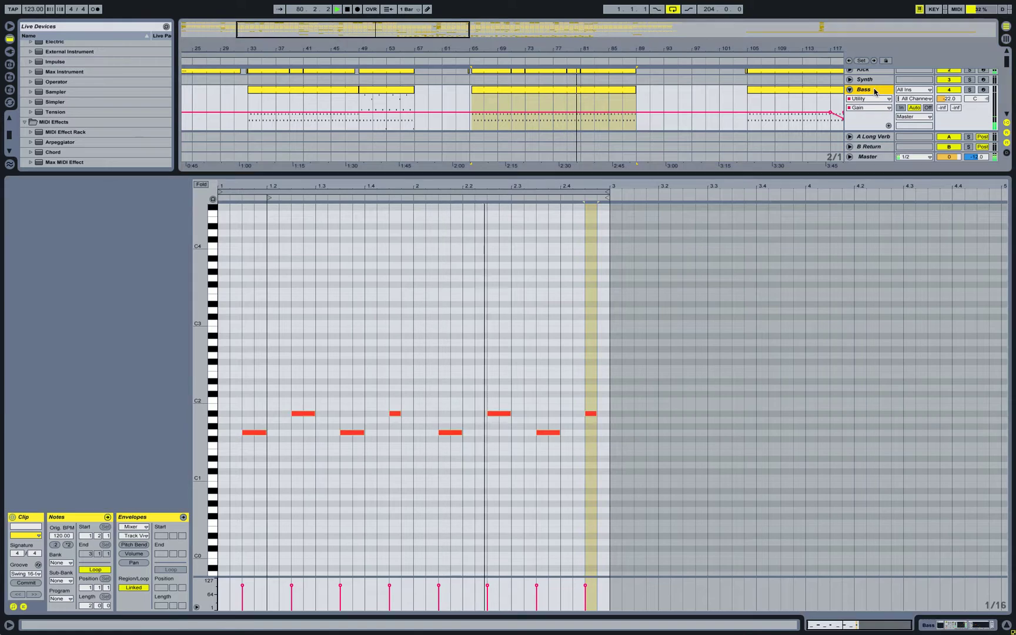
key("Left")
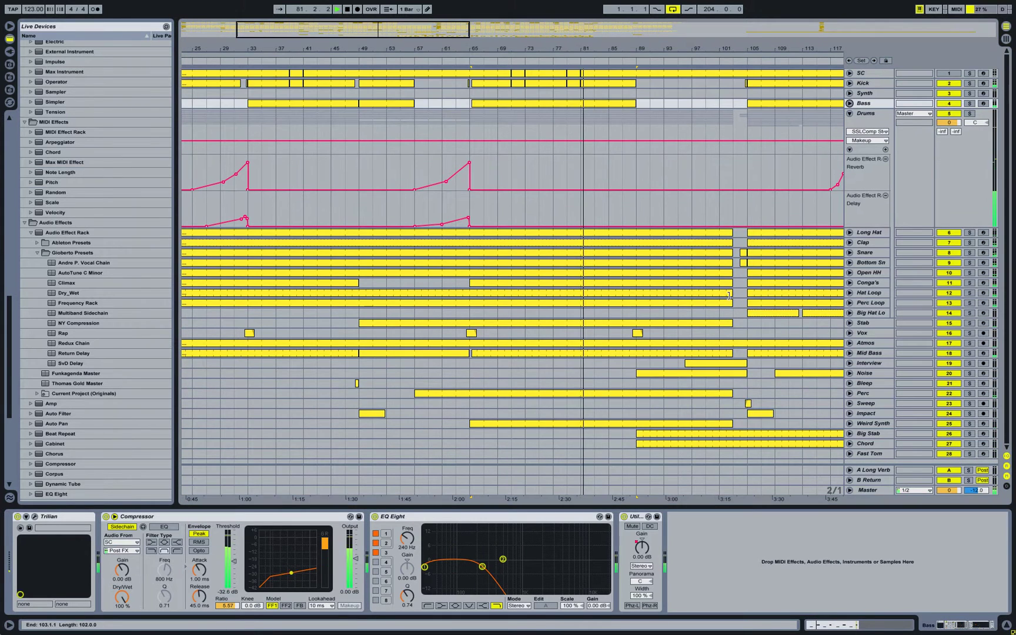
- Inspect the Weird Synth device chain and briefly unfold the track to view its clip's note pattern
left_click_drag(529, 56, 527, 47)
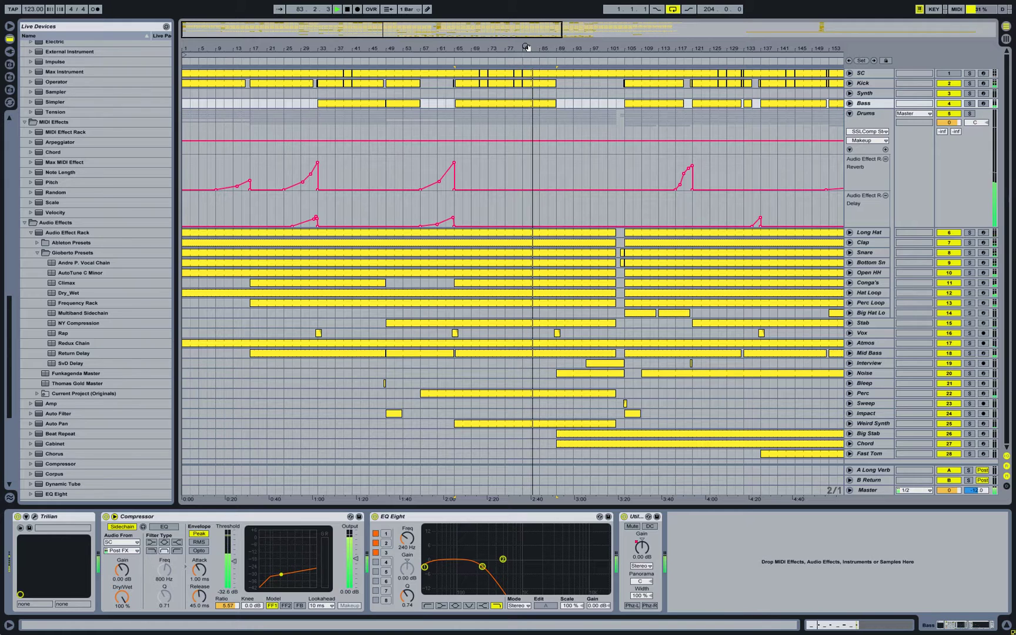
left_click(870, 424)
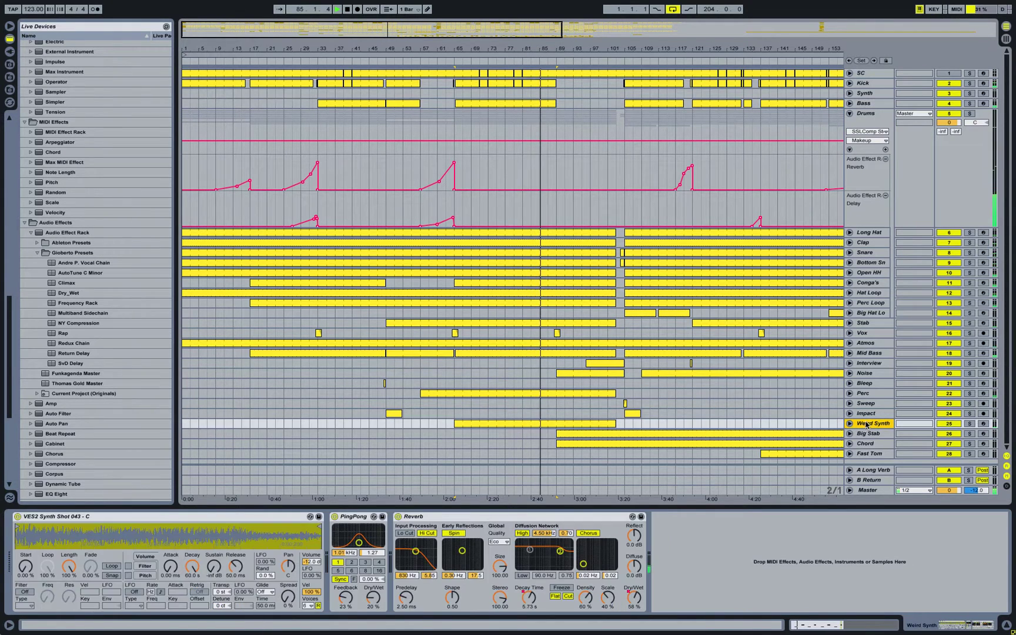
left_click(850, 423)
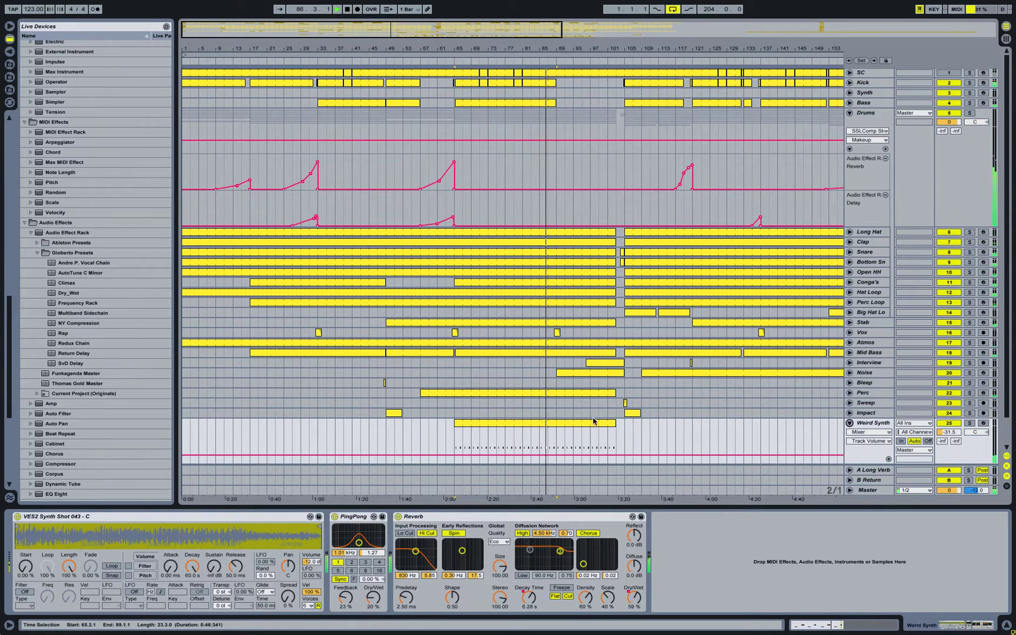
left_click(850, 423)
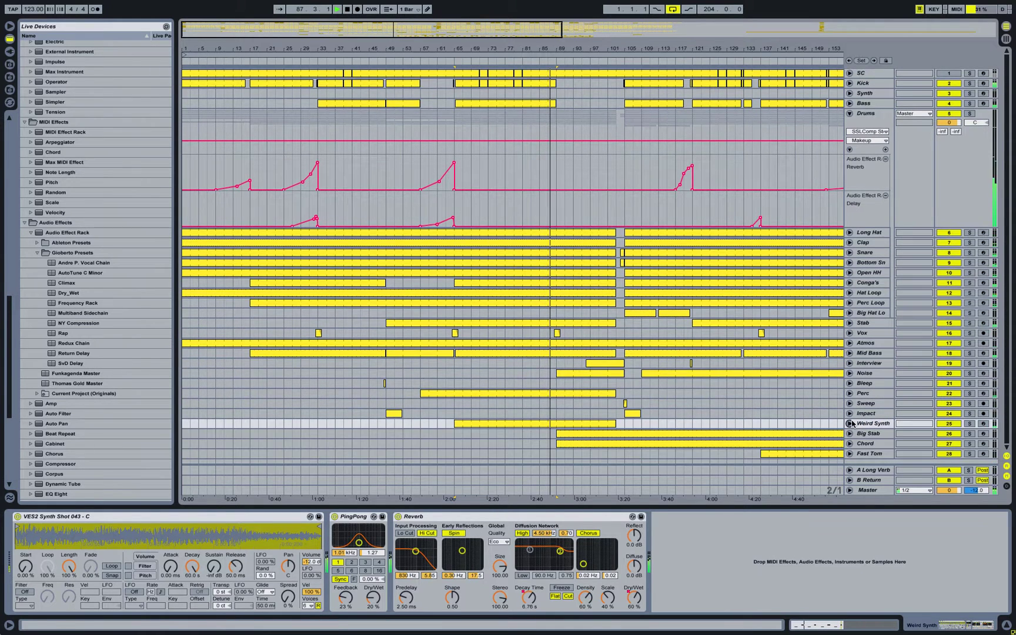
- Unfold the Interview, Big Stab and Chord tracks to examine their clips and automation between bars 89 and 105
left_click(850, 364)
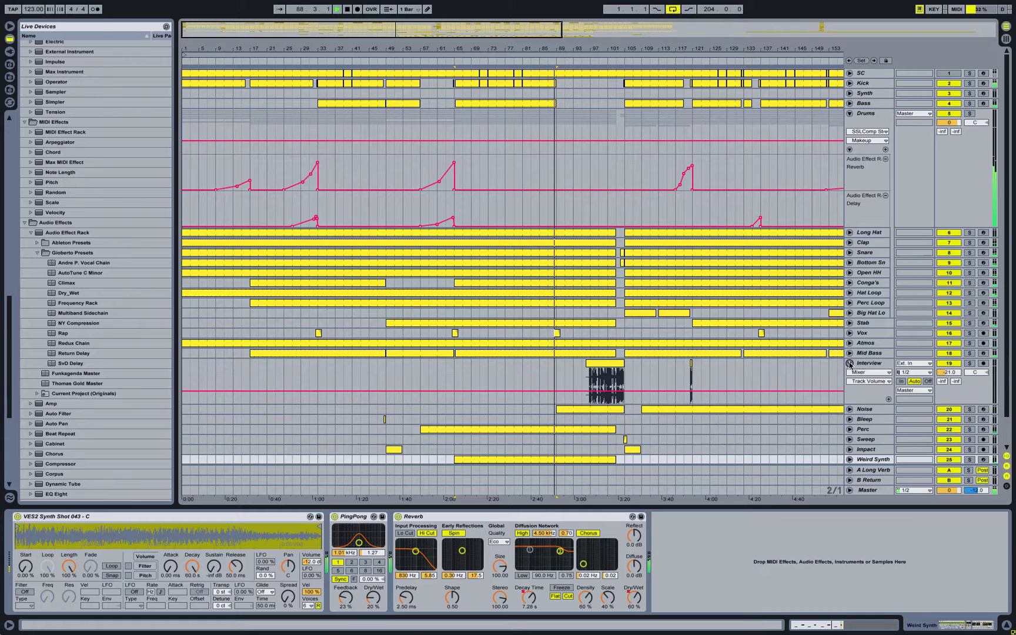
left_click_drag(619, 48, 705, 116)
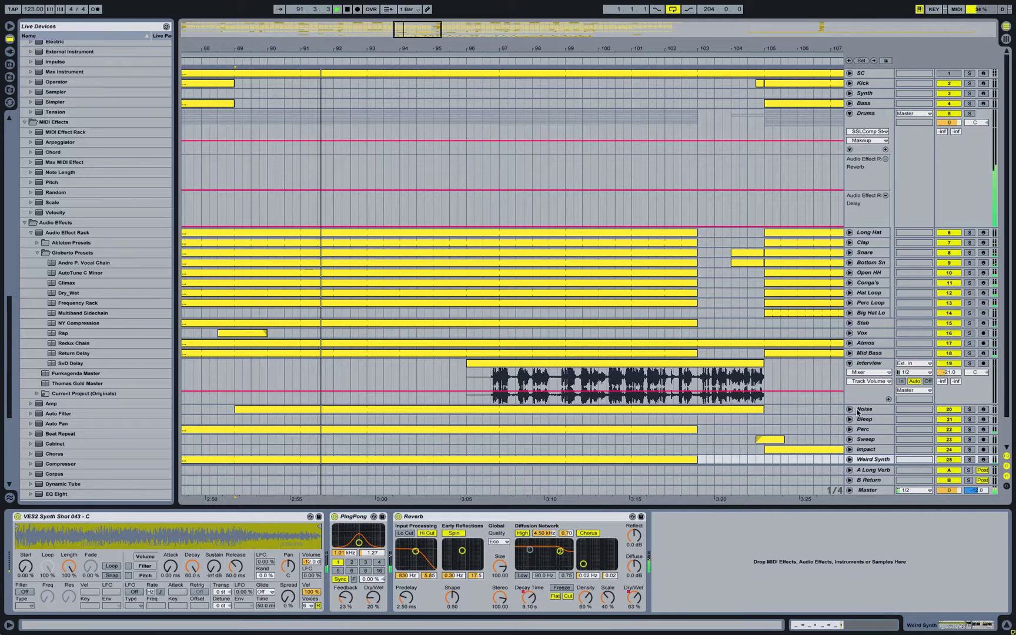
scroll(865, 443, "down", 3)
left_click(849, 439)
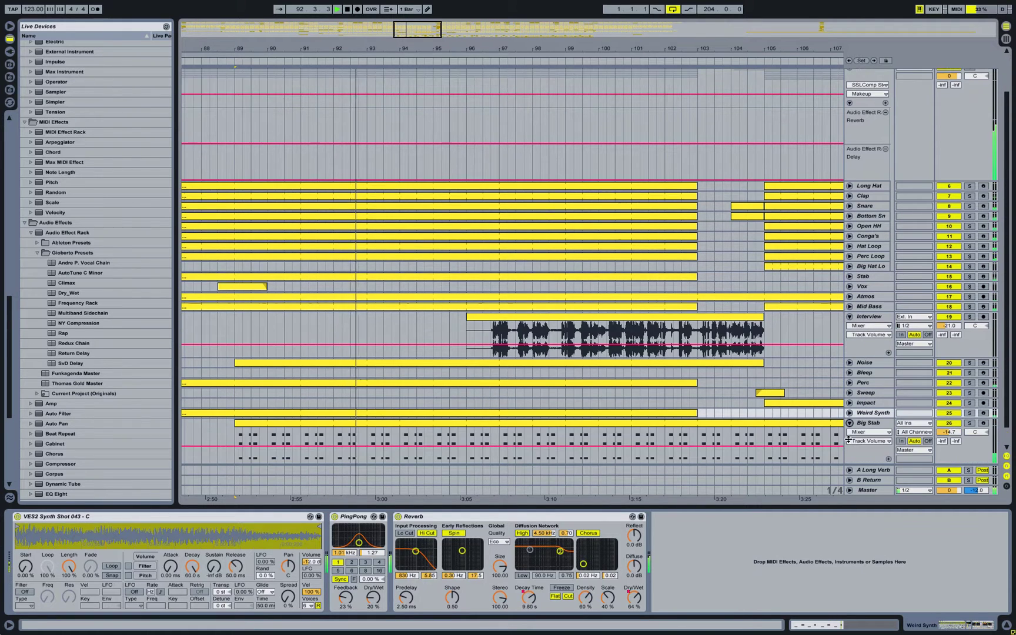
scroll(850, 451, "down", 3)
left_click(850, 449)
scroll(841, 444, "down", 3)
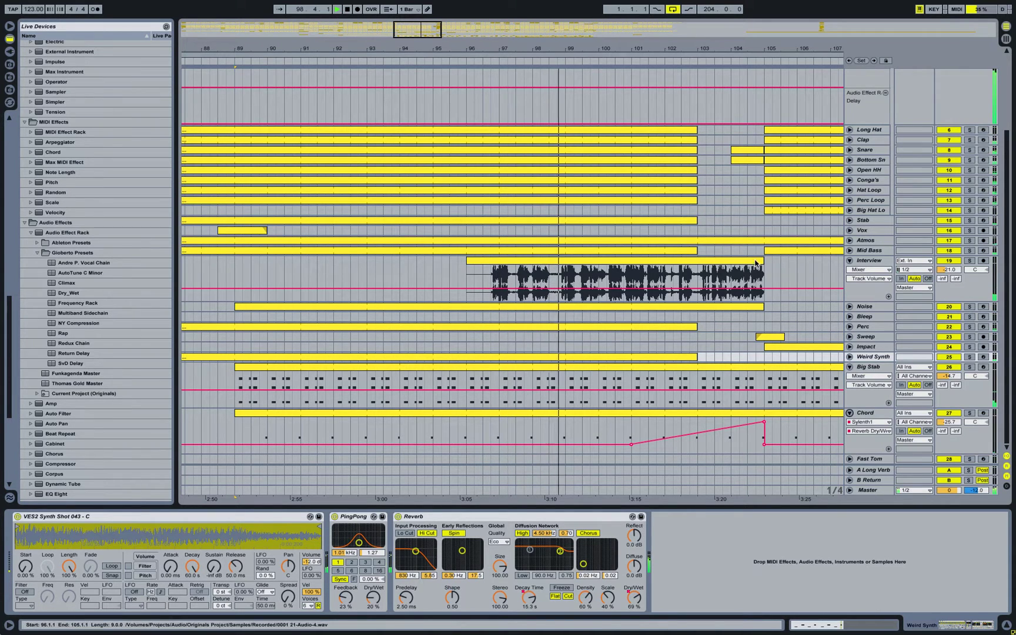
- Unfold the Bottom Snare and Snare tracks and examine the build-up between bars 100 and 106 in detail
left_click(850, 160)
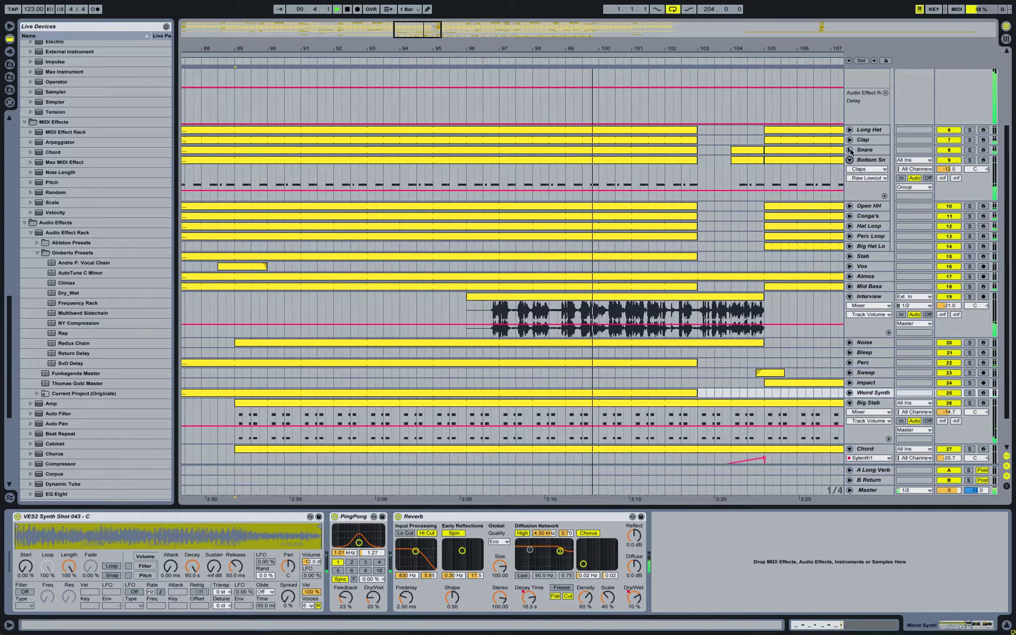
left_click(850, 149)
left_click_drag(761, 58, 661, 47)
scroll(710, 106, "down", 3)
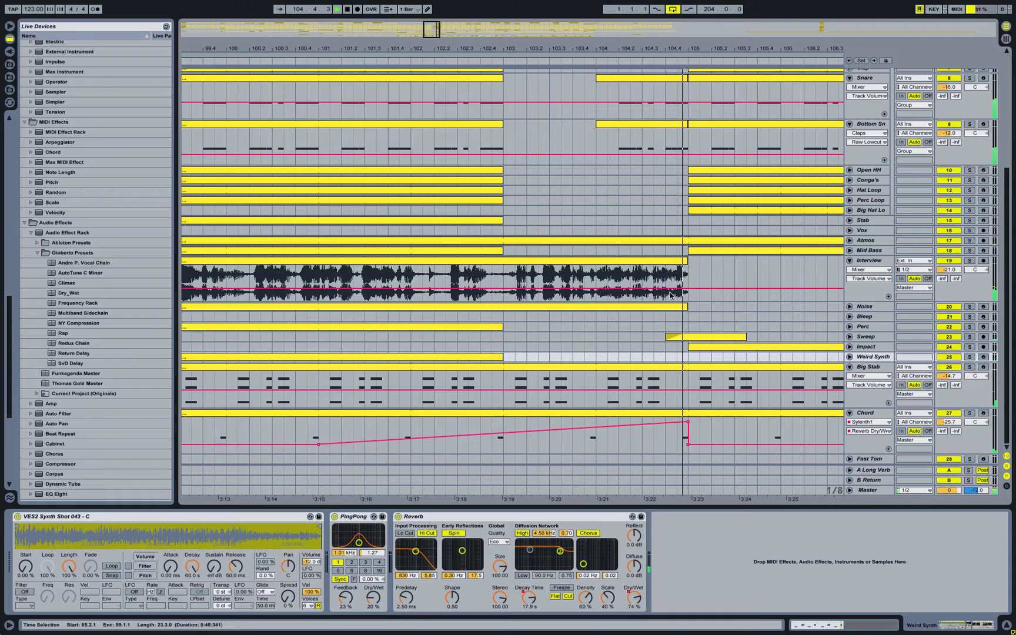
- Inspect the Sweep track's device chain and briefly unfold the track to view its clip's waveform near bar 105
left_click(860, 337)
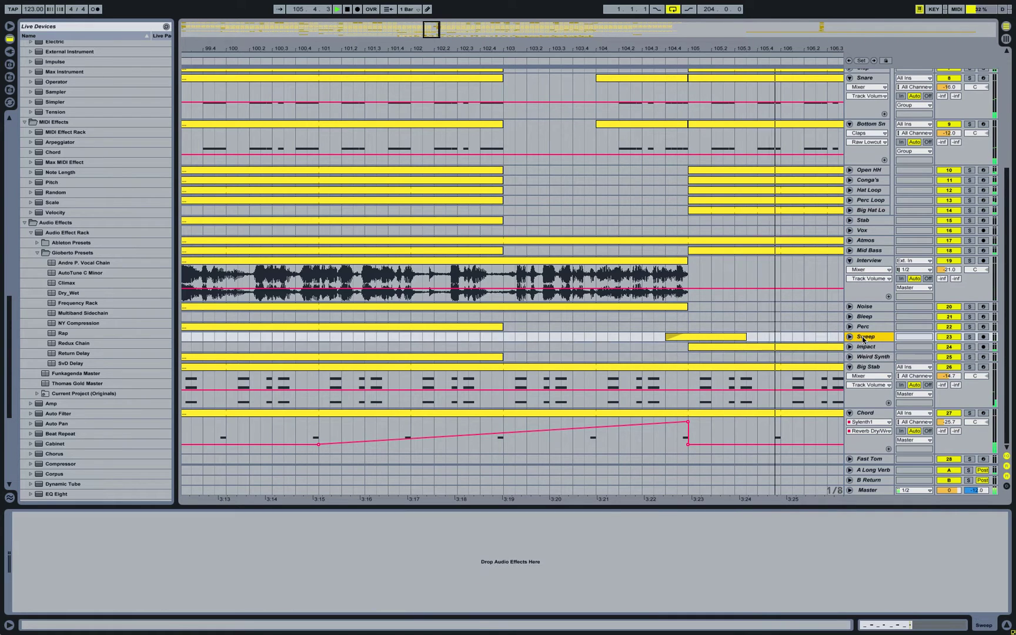
left_click(850, 337)
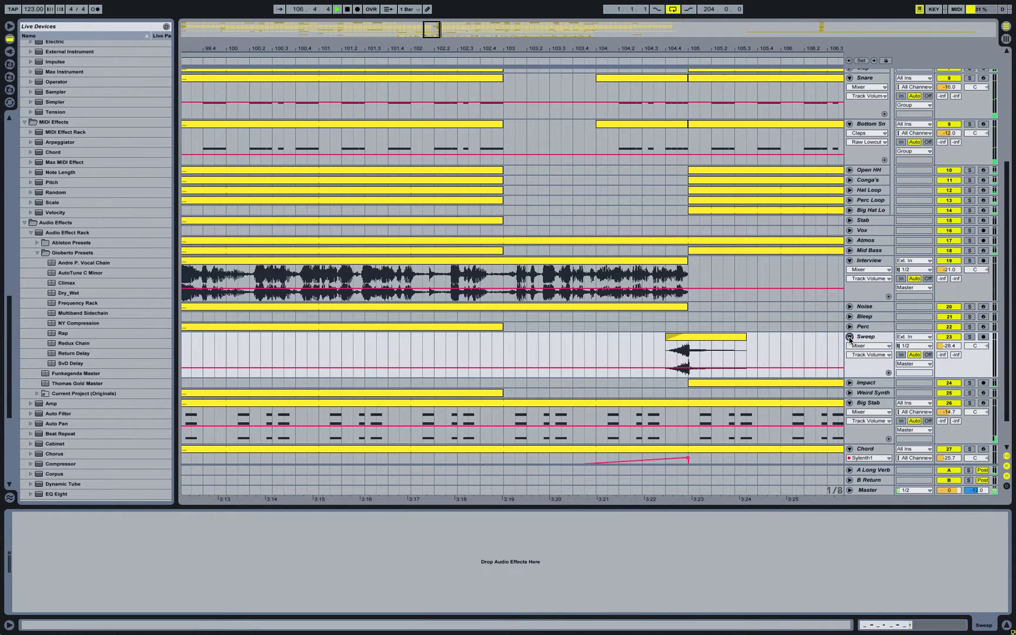
left_click(850, 337)
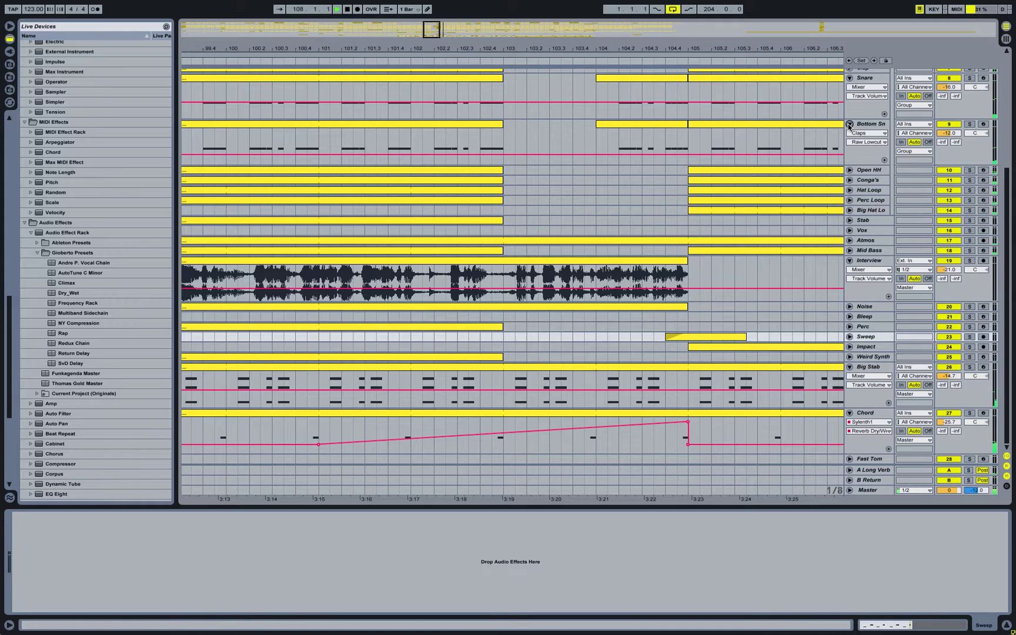
- Fold the Bottom Snare, Snare, Interview and Big Stab tracks
left_click(850, 124)
left_click(849, 78)
left_click(849, 188)
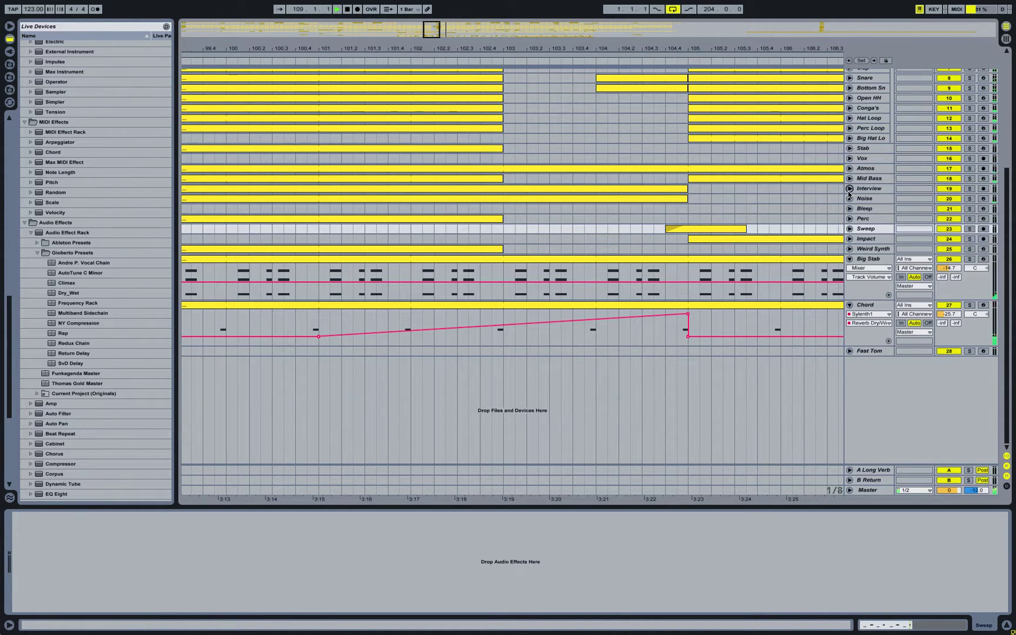
left_click(850, 259)
- Unfold the Big Hat Loop track to view its clips after bar 105 and inspect its device chain
left_click_drag(755, 49, 791, 169)
scroll(791, 169, "up", 5)
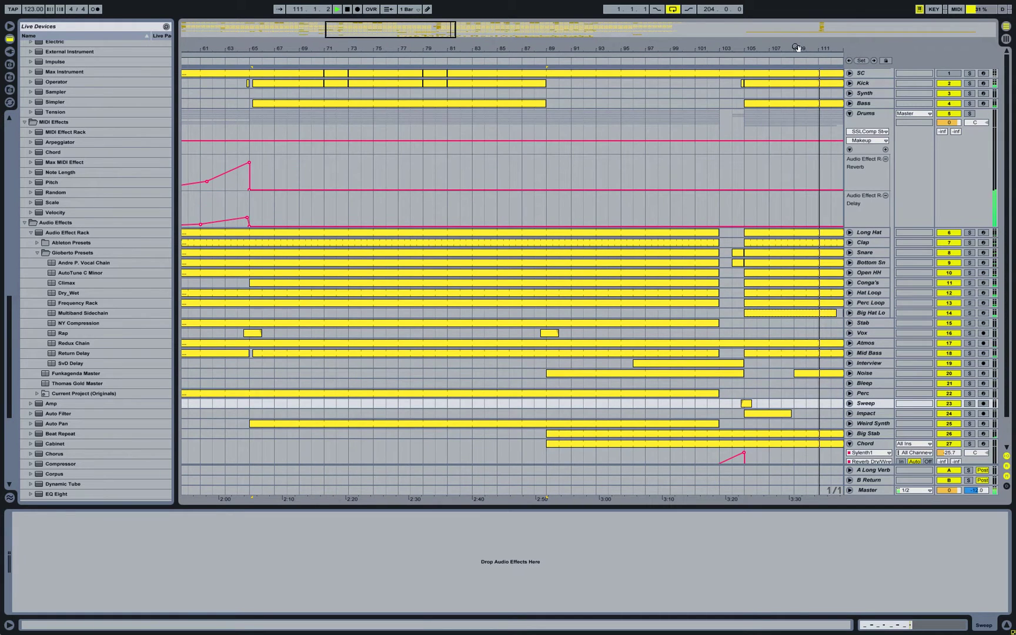
left_click(850, 312)
left_click(866, 314)
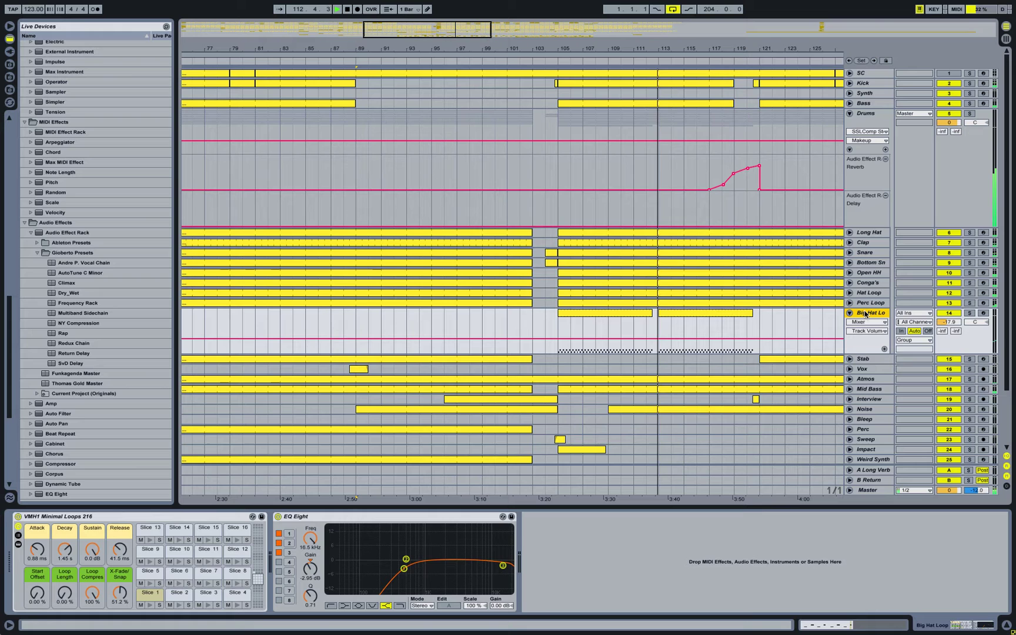
- Fold the Drums group and the Chord track while viewing the whole arrangement
left_click(849, 113)
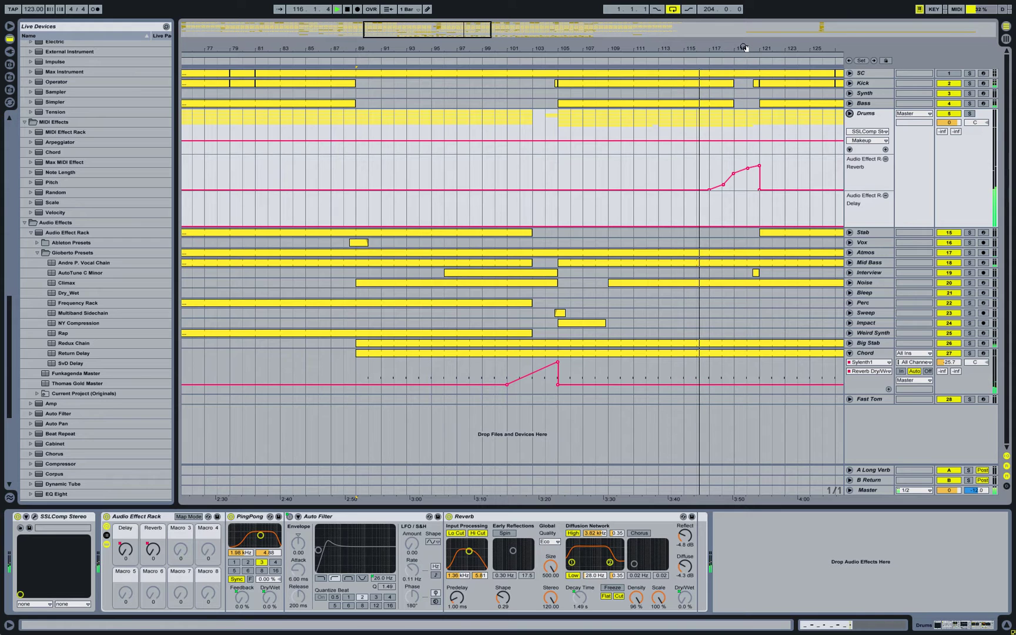
left_click_drag(744, 50, 464, 49)
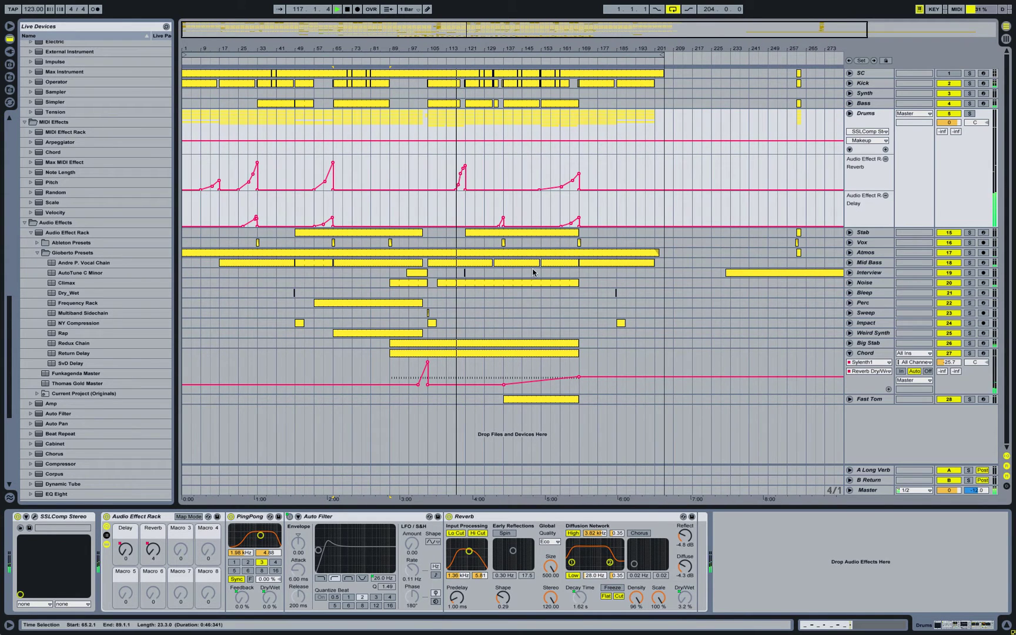
left_click(850, 353)
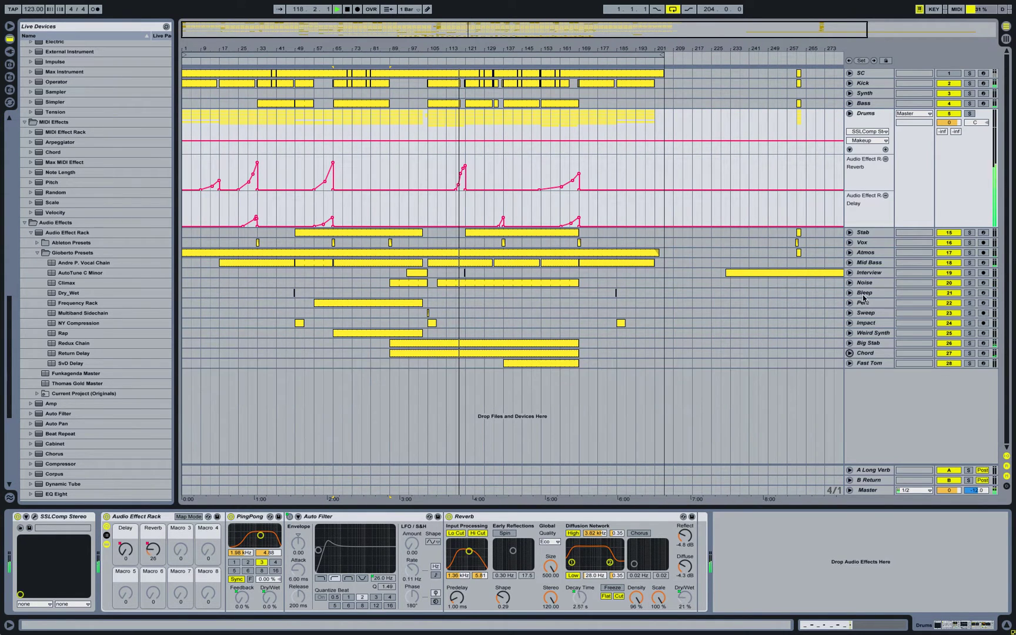
- Inspect the device chains of the Interview and Chord tracks and view the section around bar 121
left_click(864, 274)
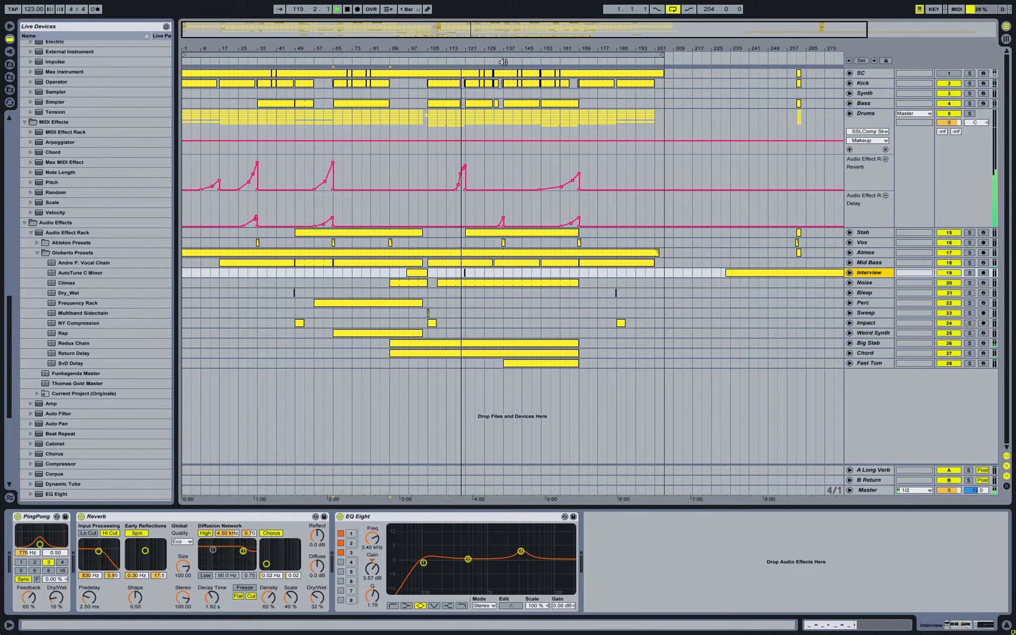
left_click_drag(465, 50, 466, 136)
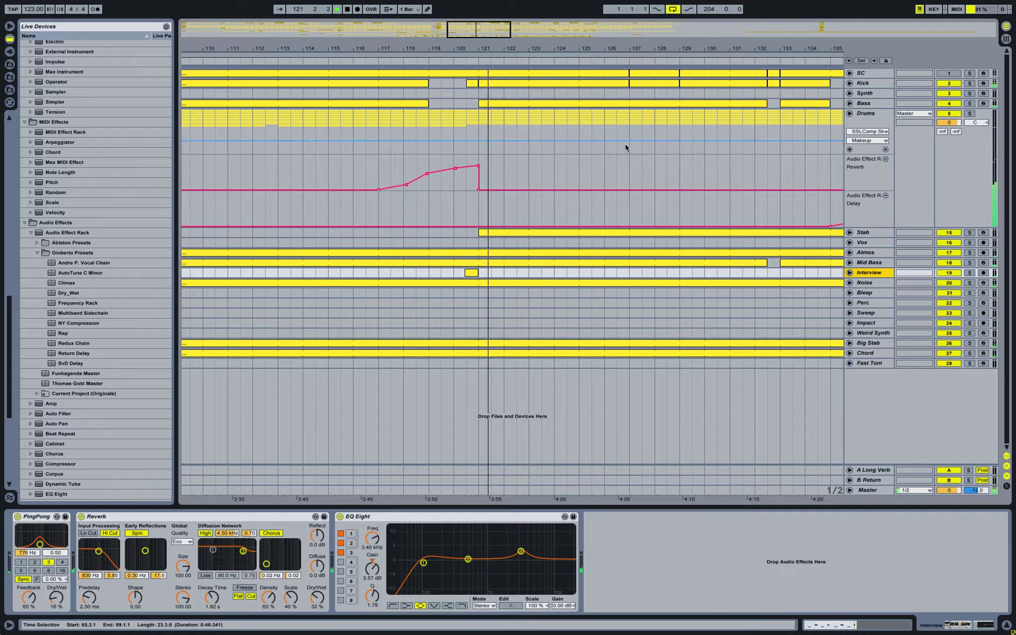
left_click_drag(541, 57, 541, 35)
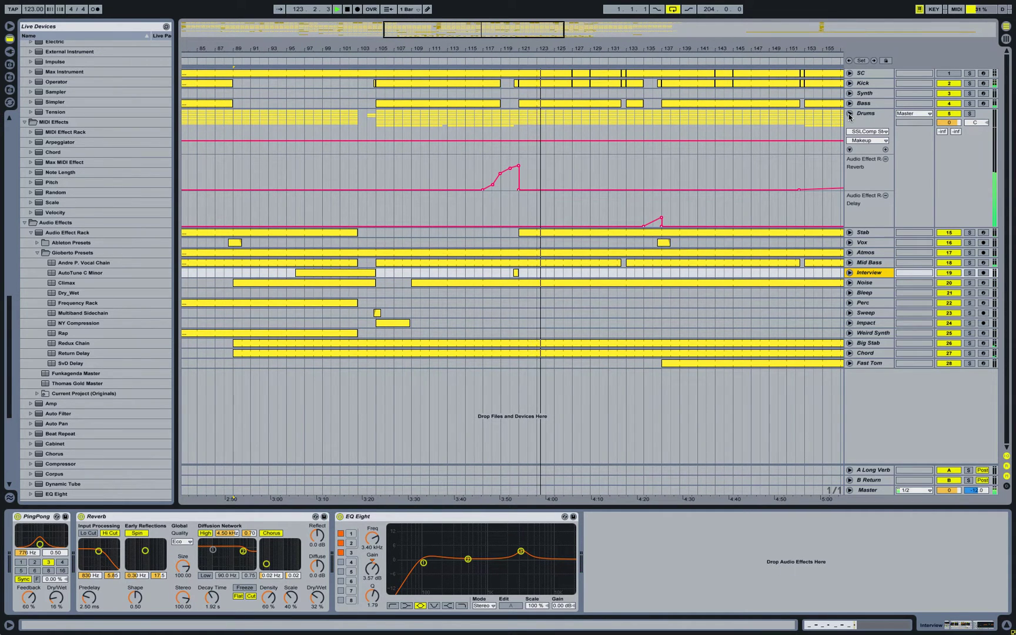
left_click(852, 353)
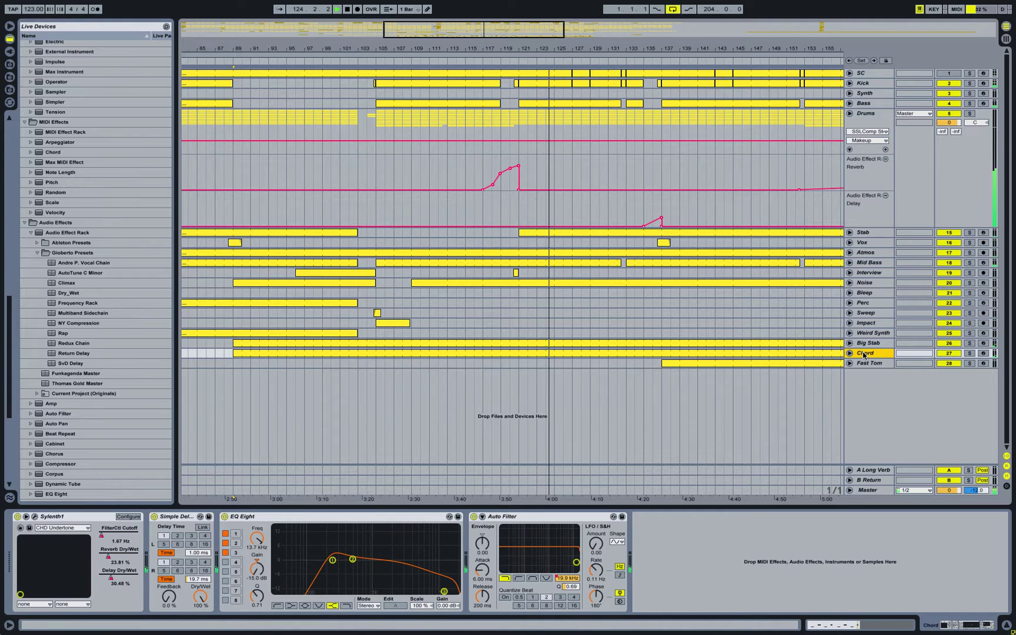
- Unfold the Big Stab track, view its clip's MIDI notes and inspect its device chain
left_click(850, 345)
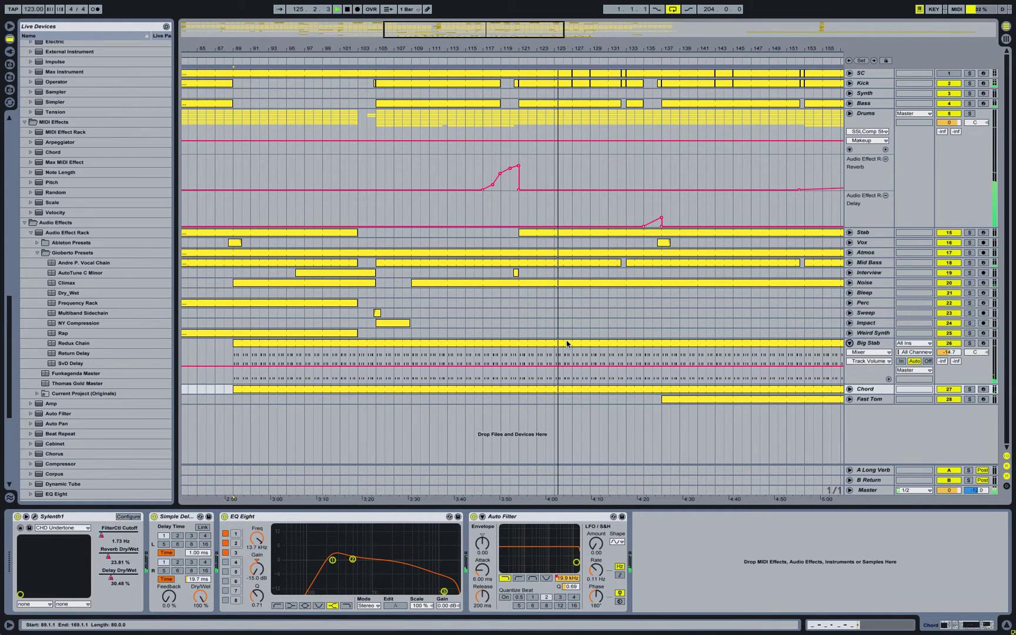
double_click(566, 344)
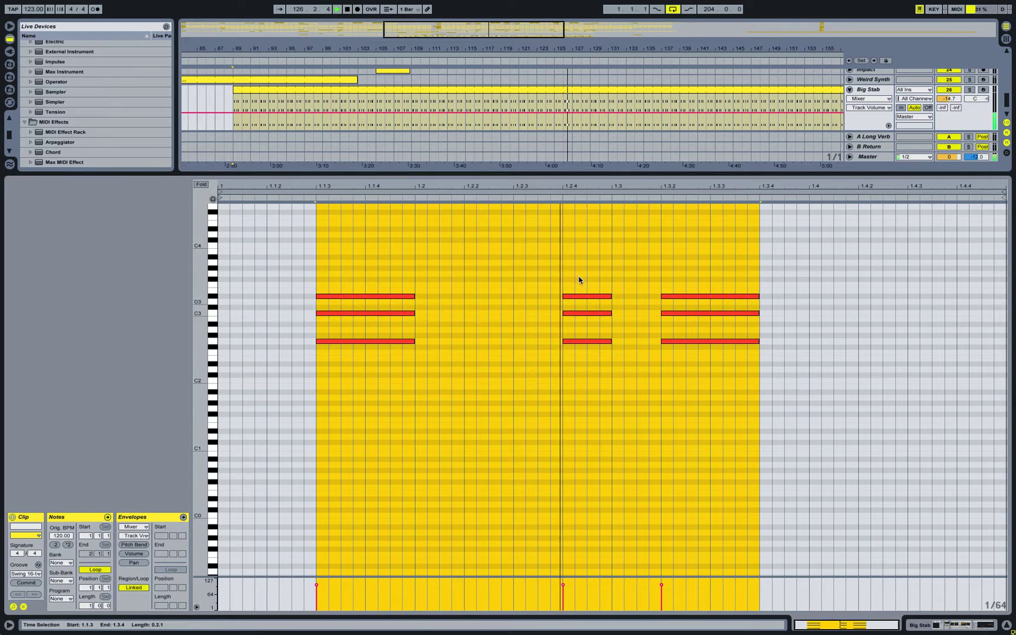
left_click(878, 92)
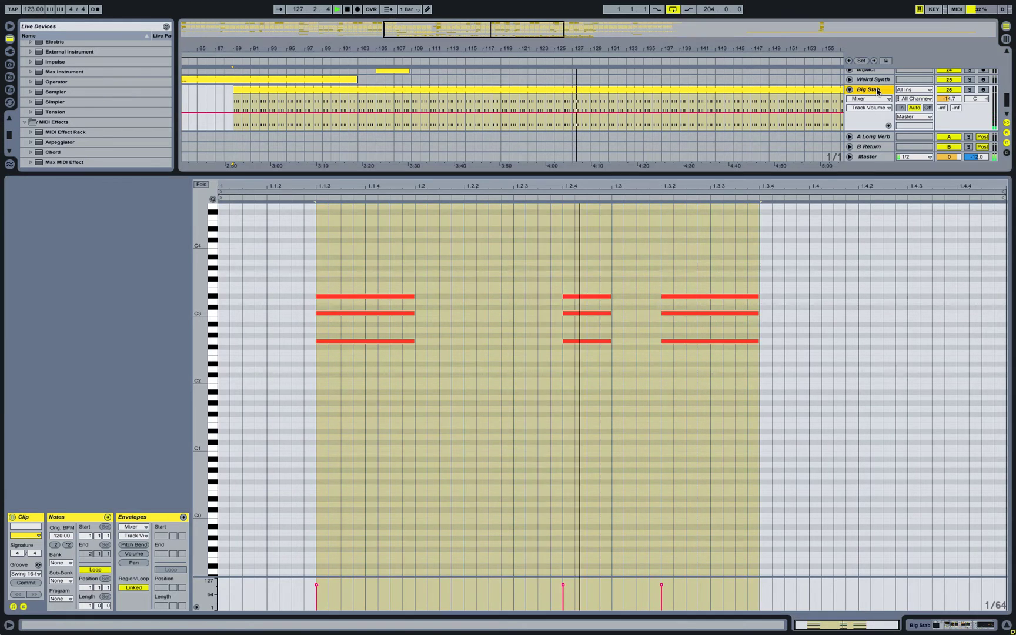
double_click(878, 92)
- Examine the arrangement leading up to bar 137, including the Bass track's clips there
left_click(675, 49)
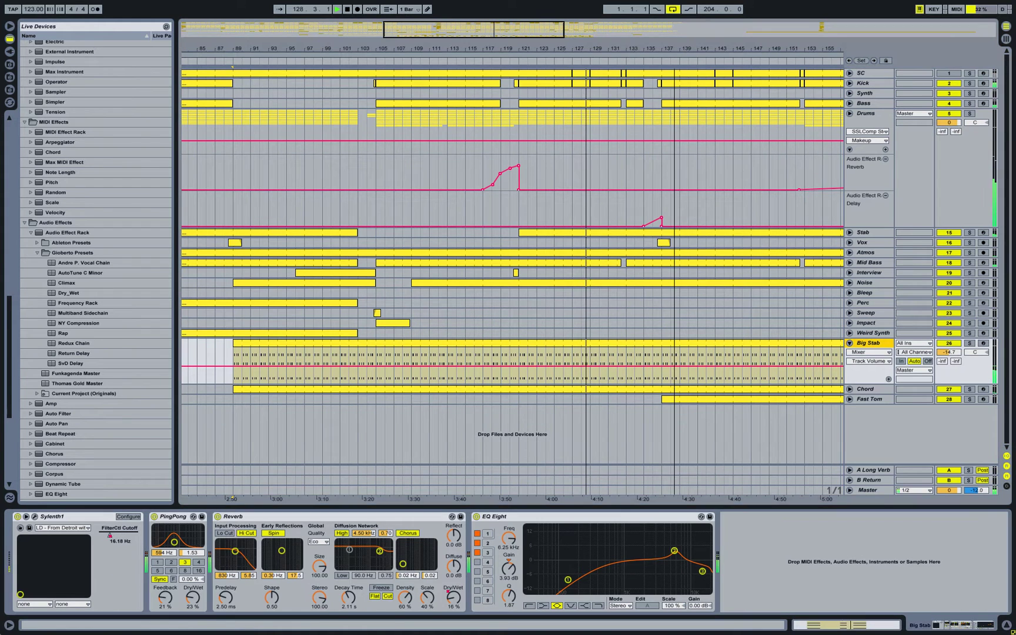
key("minus")
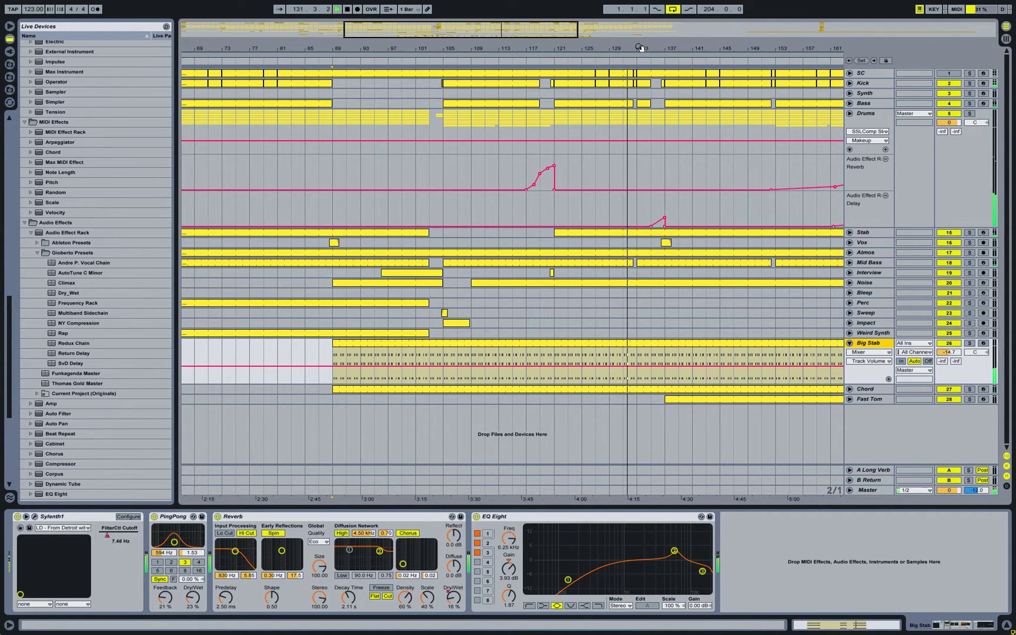
key("minus")
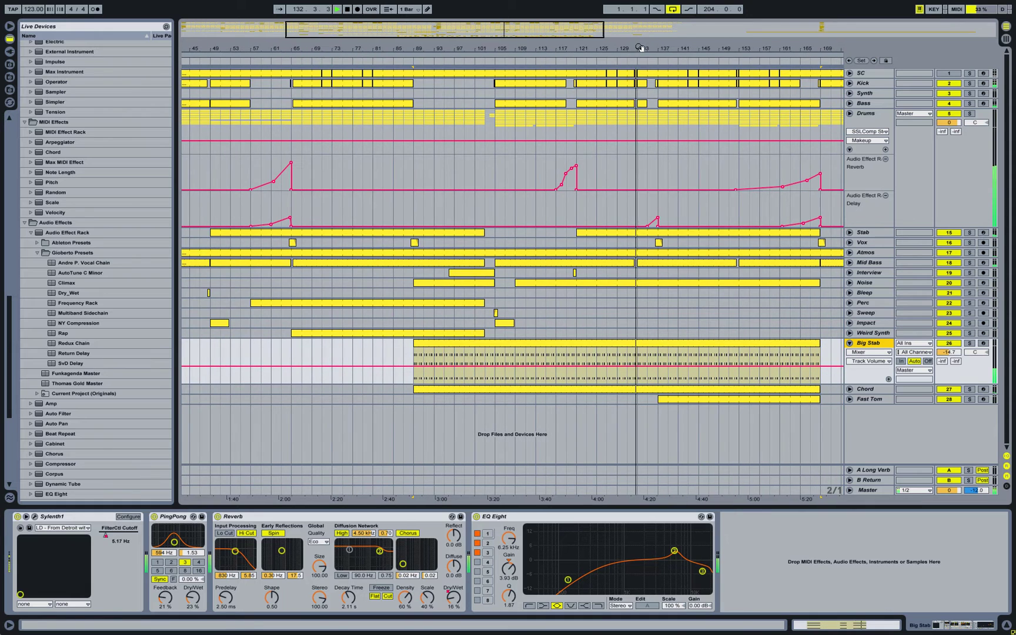
left_click(642, 104)
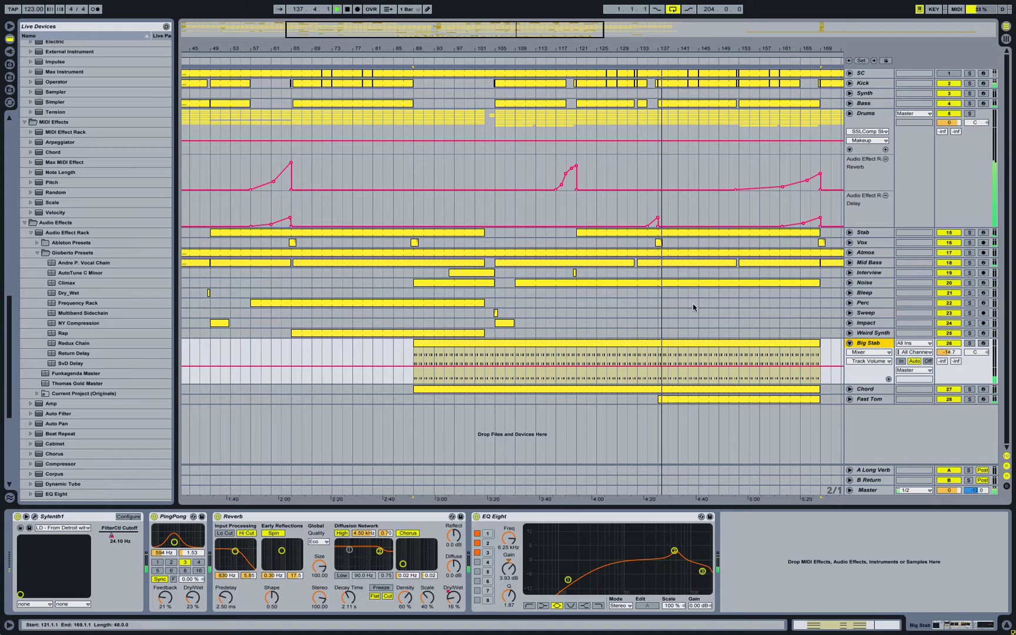
- Inspect the Fast Tom track's device chain and unfold the track to show its Audio Effect Rack Delay automation
left_click(858, 400)
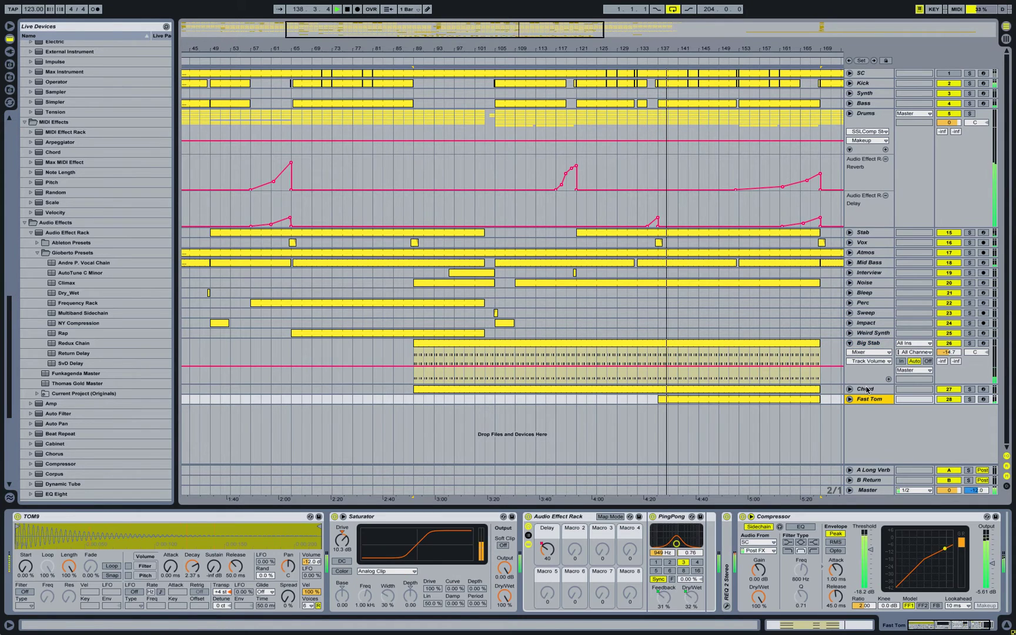
left_click(850, 400)
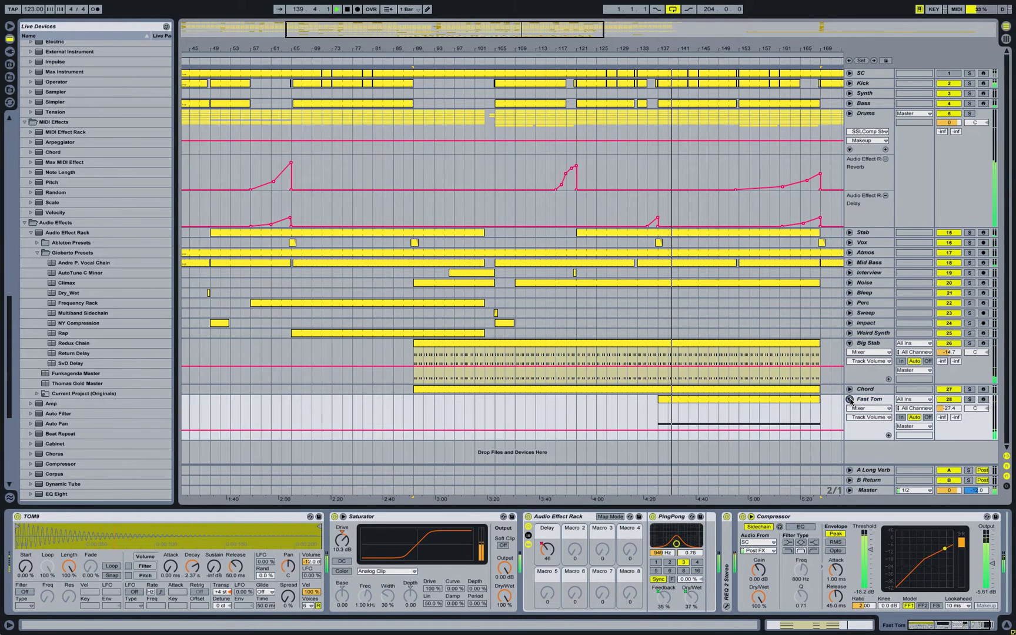
left_click(870, 408)
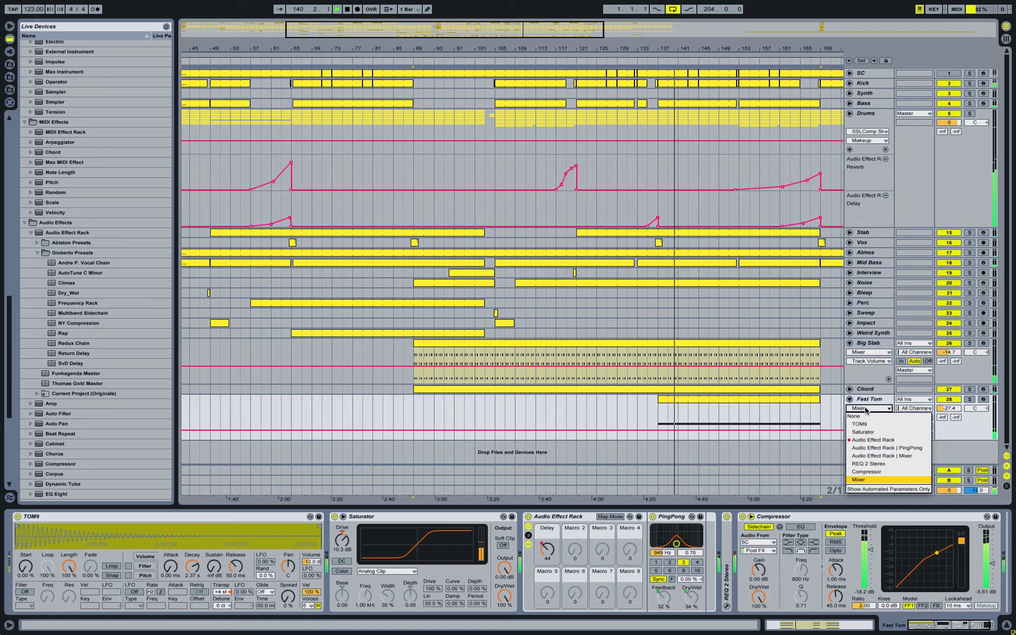
left_click(866, 441)
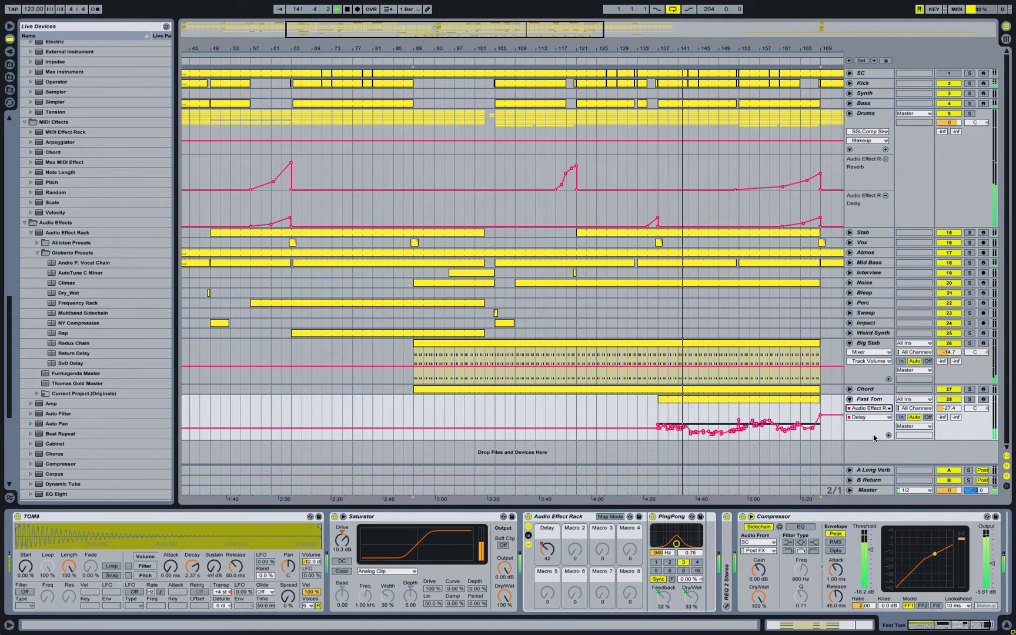
- View the Pitch Bend envelope in the Fast Tom clip after bar 137 and return to the track's device chain
left_click_drag(773, 64, 773, 85)
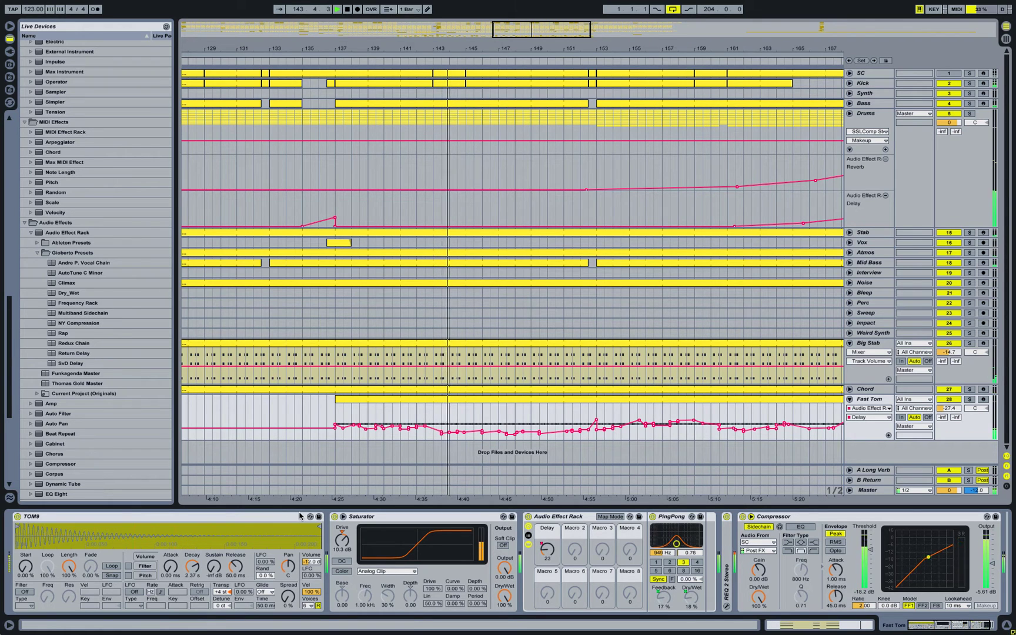
double_click(392, 411)
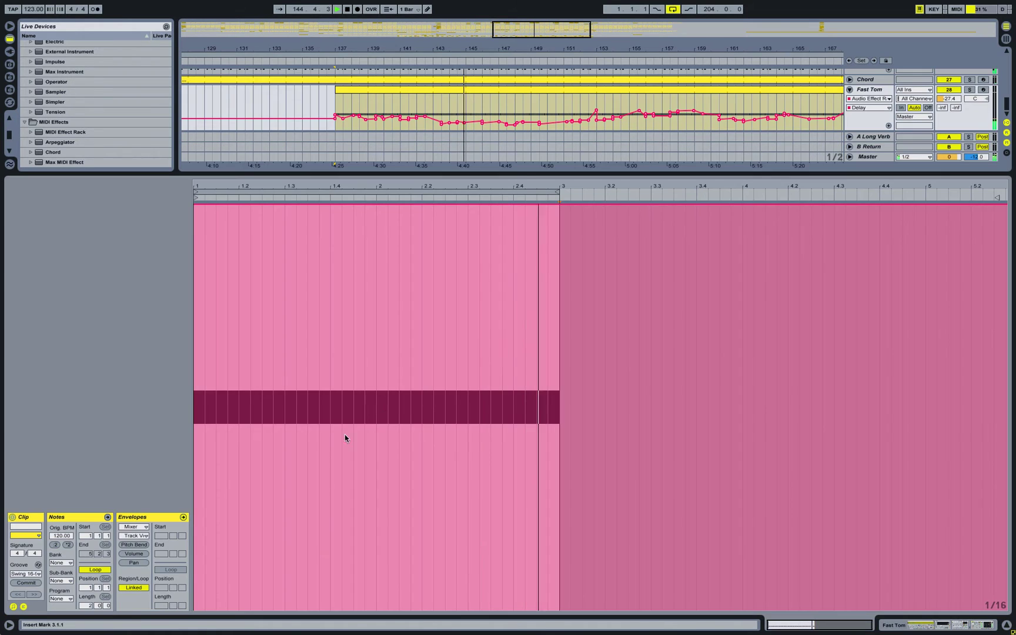
left_click(134, 544)
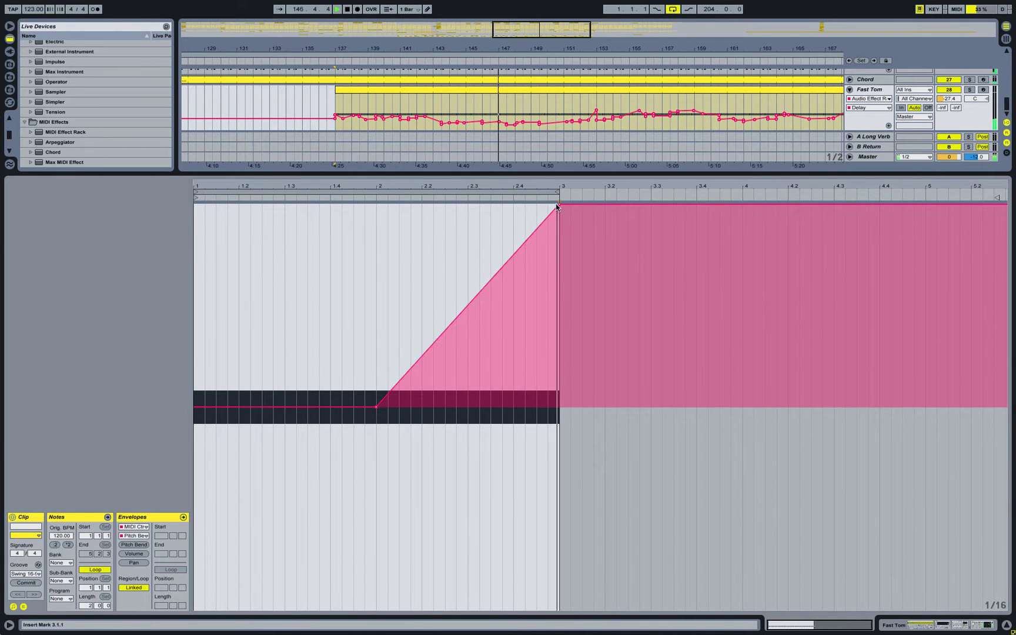
key("shift+Tab")
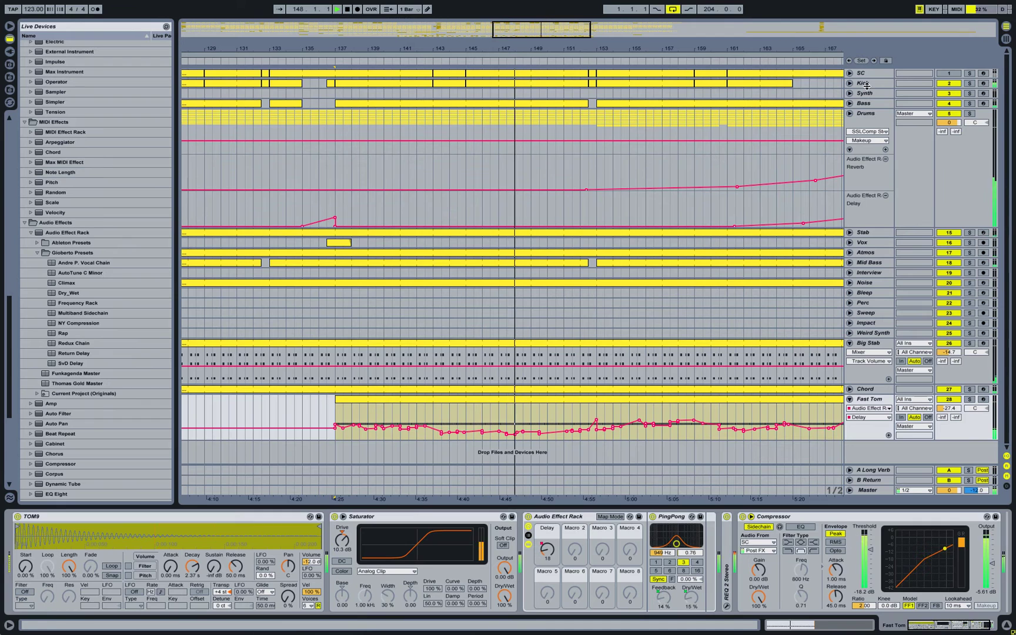
- View the wider arrangement around bars 73 to 197 and fold the Fast Tom track
key("minus")
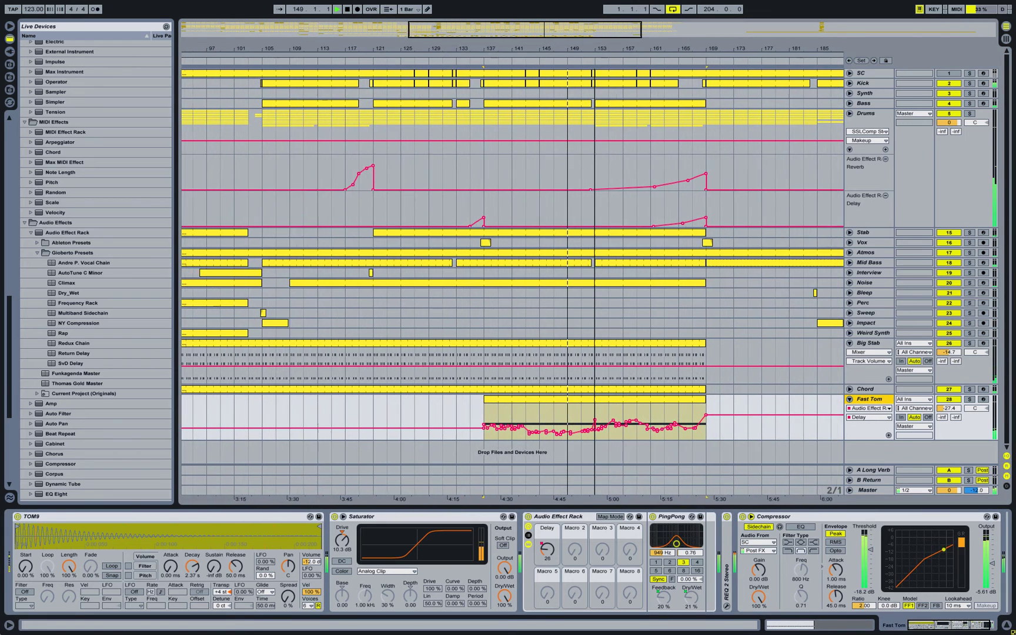
key("minus")
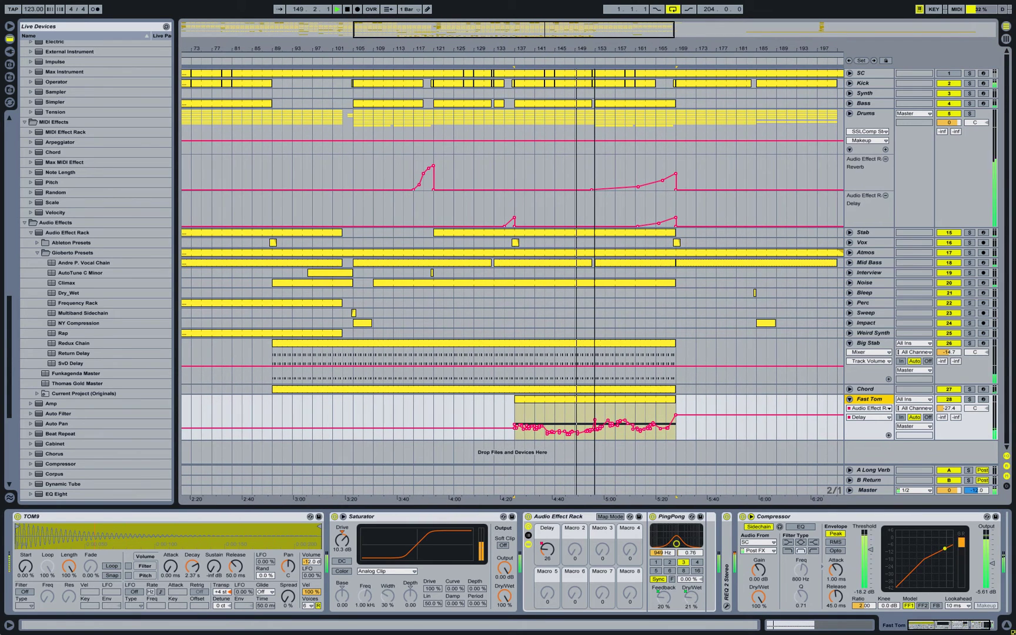
left_click(850, 399)
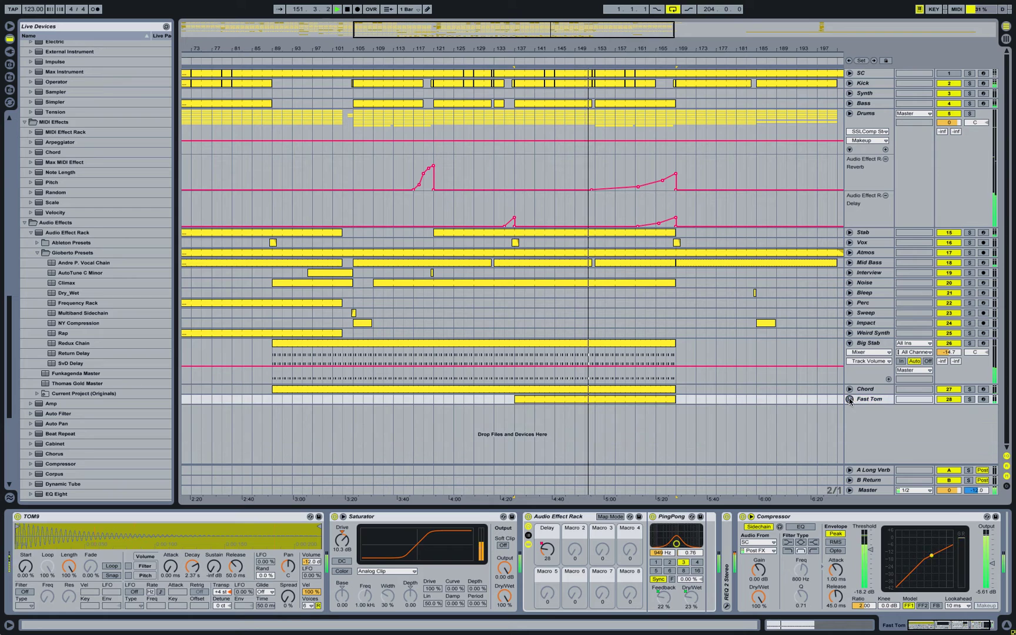
- Show the Big Stab track's Sylenth1 FilterCtl Cutoff and Reverb Dry/Wet automation, and fold the track
left_click(869, 351)
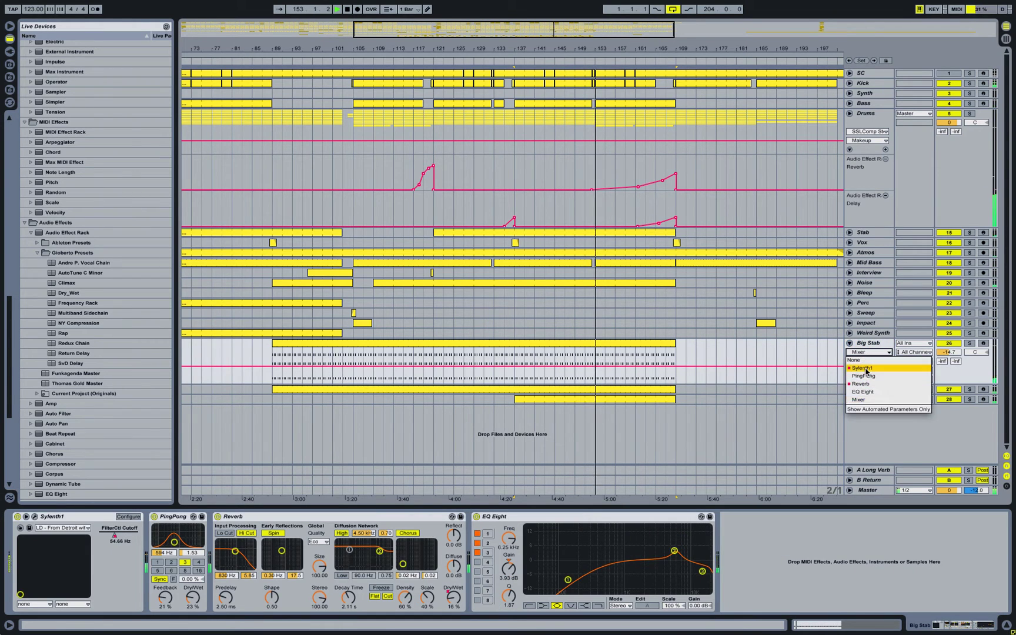
left_click(867, 360)
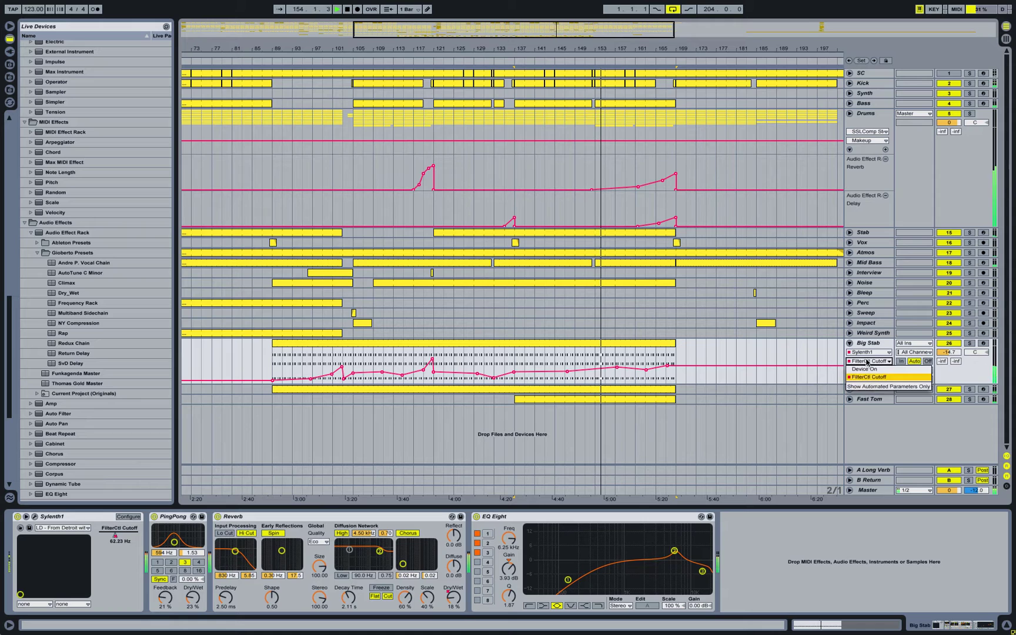
left_click(869, 351)
left_click(871, 383)
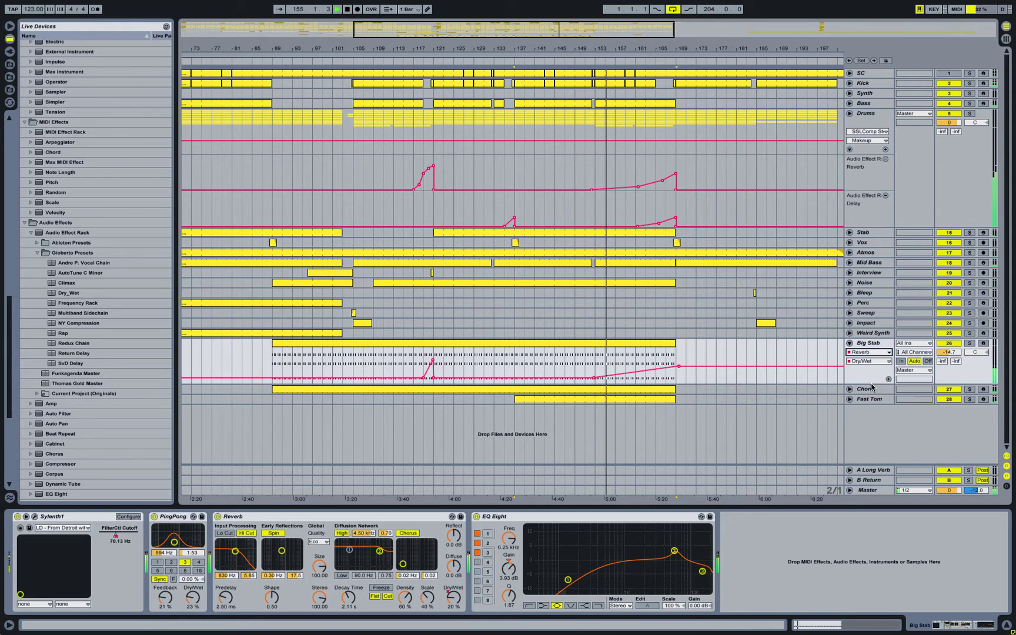
left_click(849, 343)
- Unfold the Chord track to view its Sylenth1 Reverb Dry/Wet and Auto Filter Frequency automation, and fold it again
left_click(851, 354)
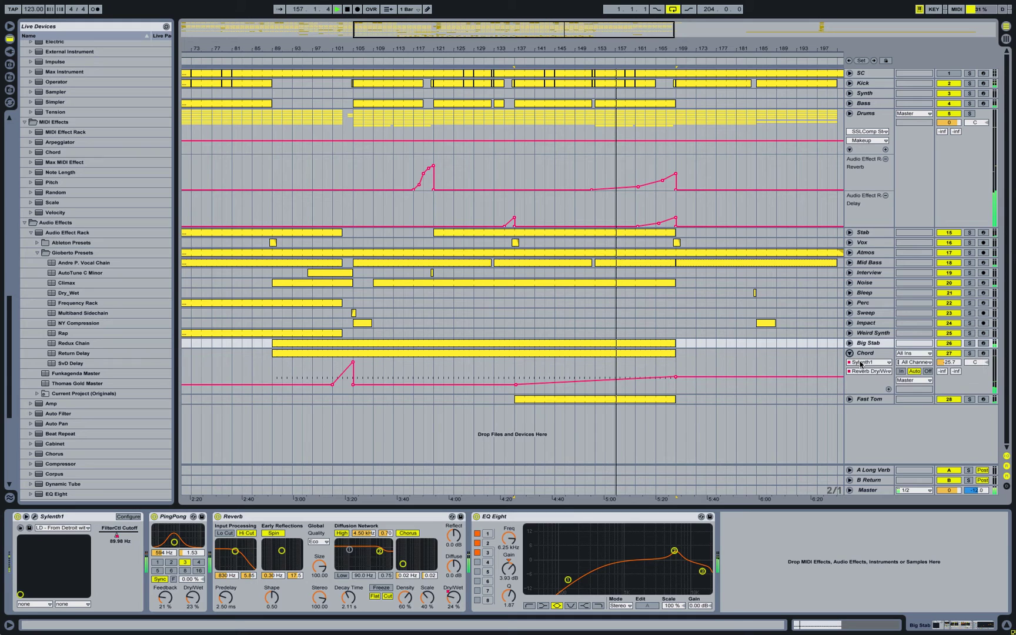
left_click(860, 363)
left_click(864, 401)
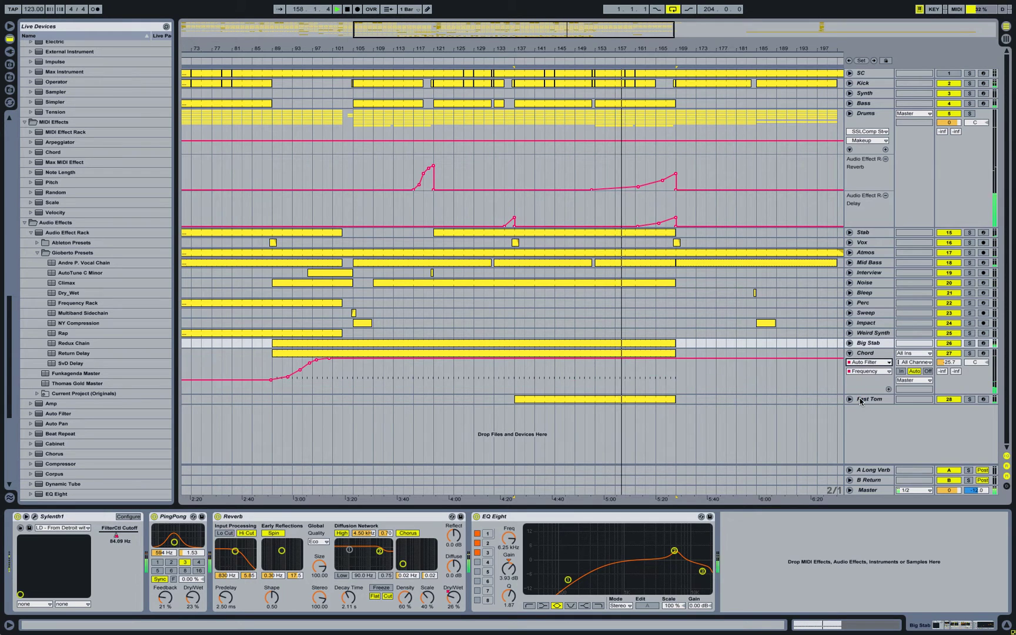
left_click(849, 353)
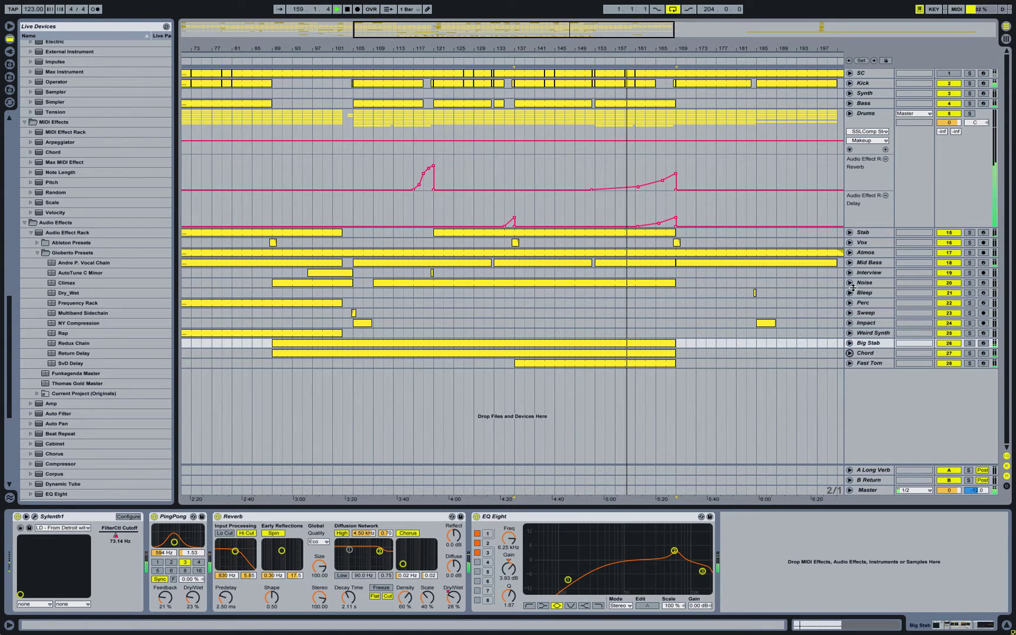
- Inspect the Noise track's device chain and briefly unfold the track to view its clips
left_click(858, 286)
left_click(849, 283)
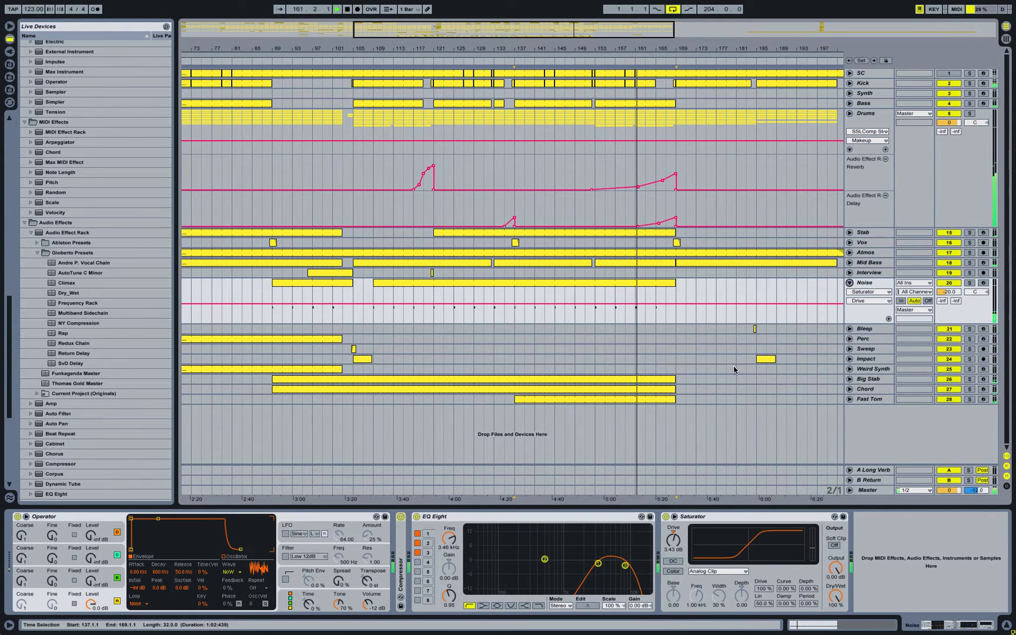
left_click(849, 283)
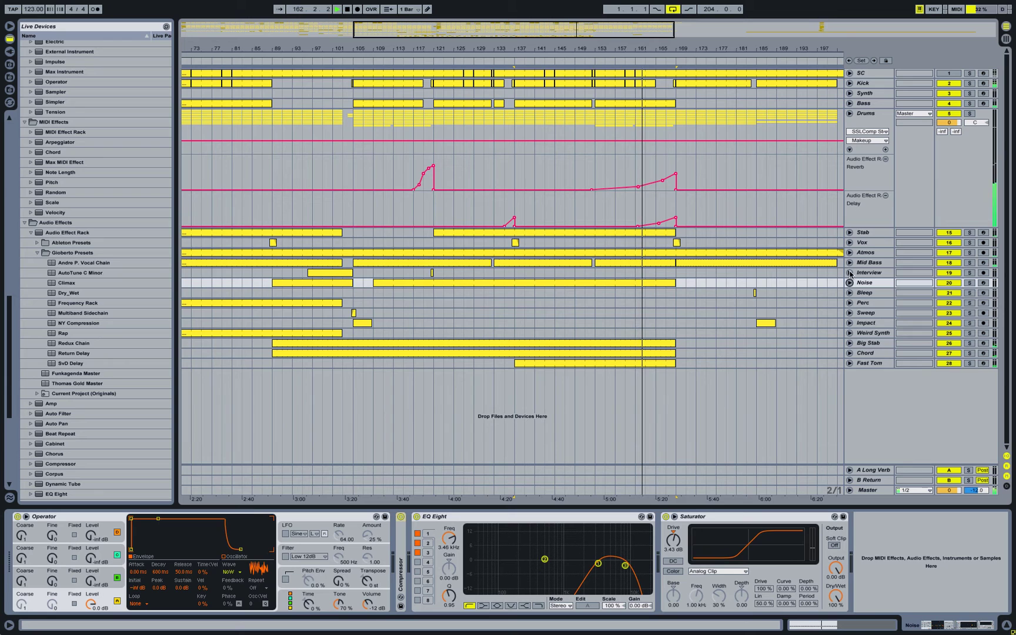
- Unfold the Mid Bass and Atmos tracks to view the Utility Gain automation and the Atmos waveform
left_click(850, 263)
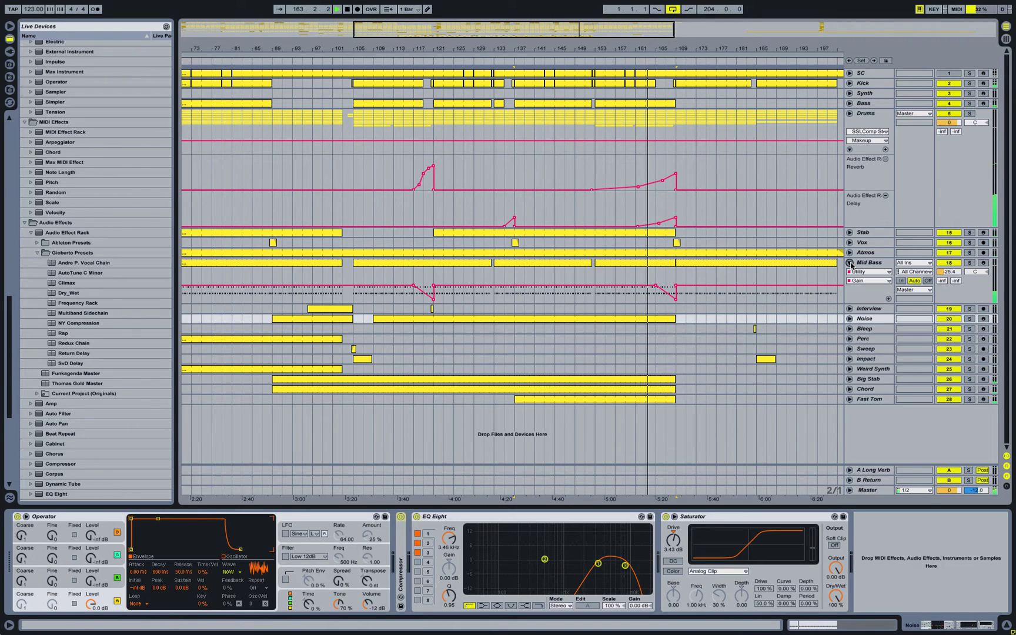
left_click(849, 253)
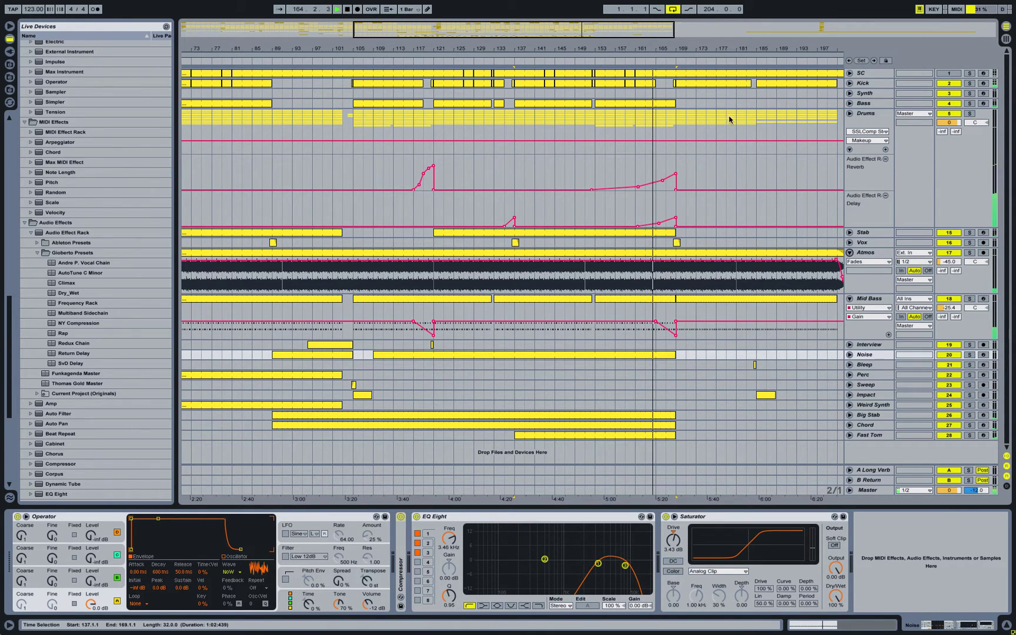
- Unfold the Vox track and view its vocal clip at the transition around bar 169
left_click_drag(685, 49, 831, 219)
left_click(849, 243)
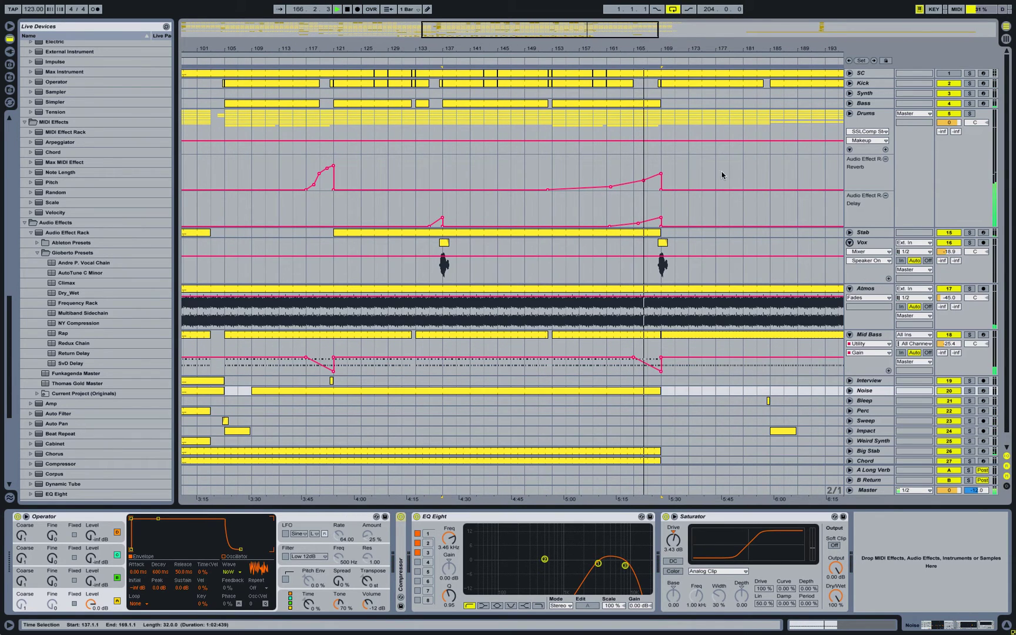
left_click_drag(665, 47, 665, 177)
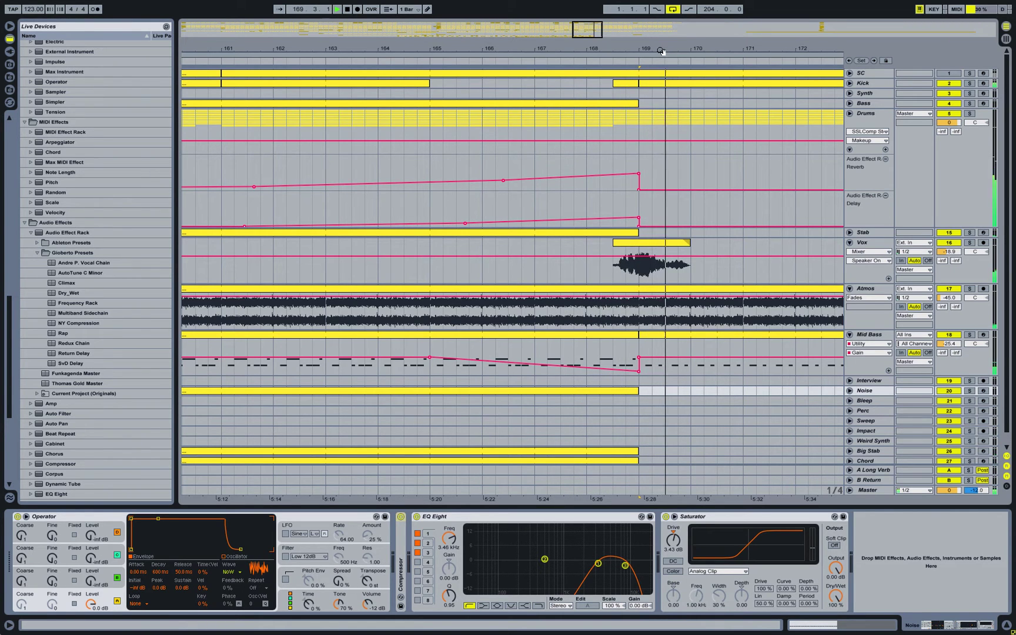
key("minus")
key("minus")
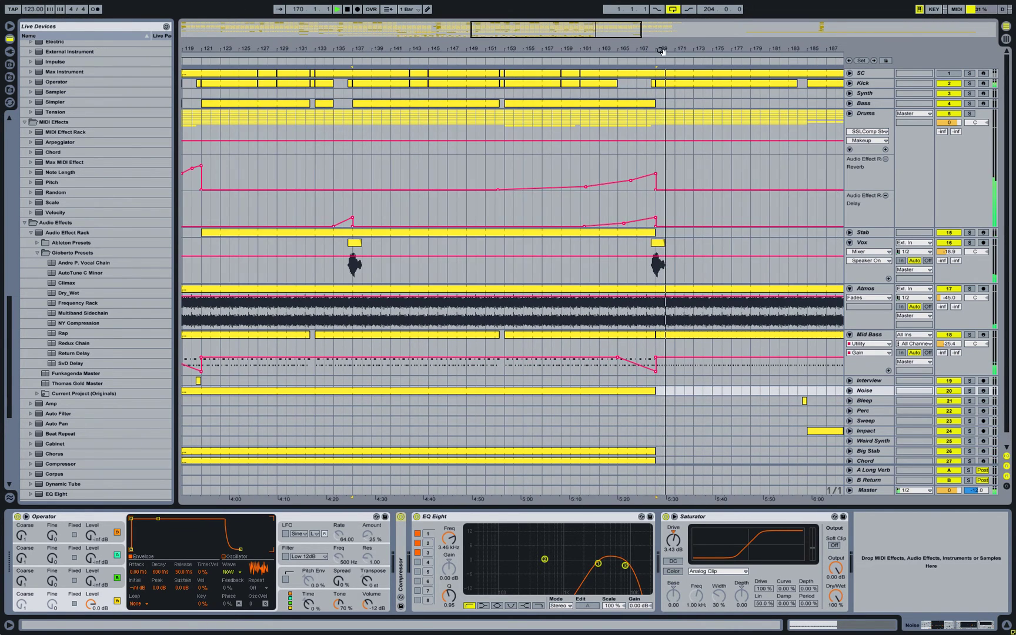
- Fold the Vox, Atmos and Mid Bass tracks and show the whole arrangement
left_click(850, 242)
left_click(850, 253)
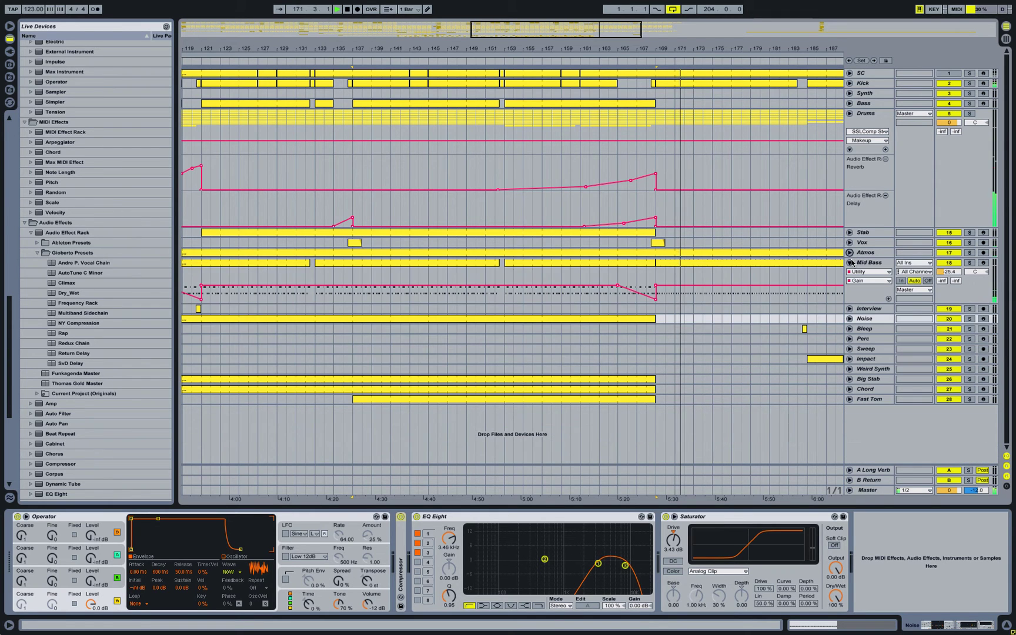
left_click(850, 263)
key("minus")
key("minus")
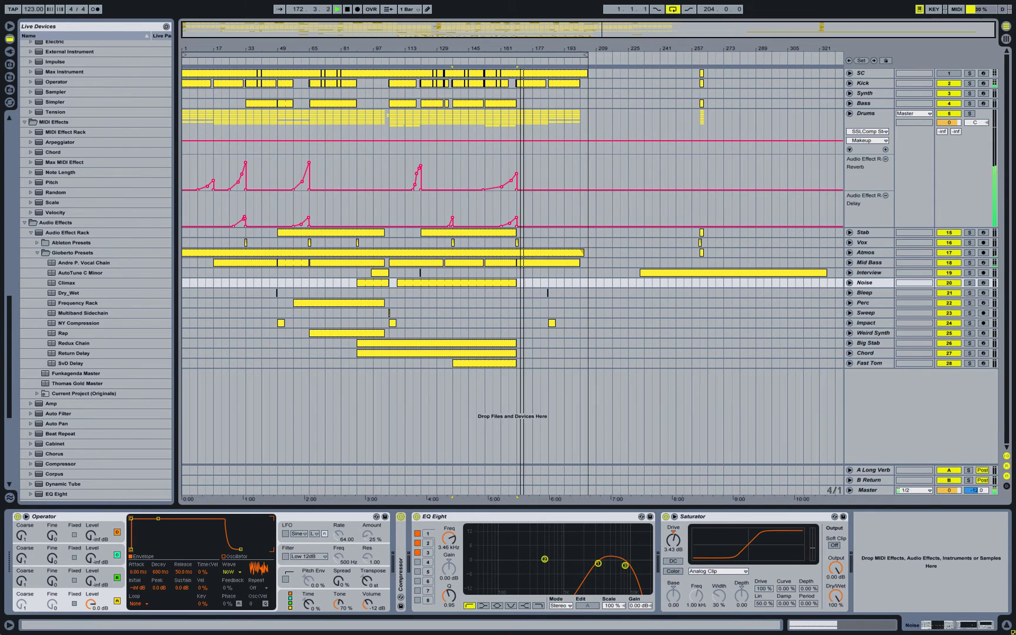
- Expand the Drums group and inspect the Clap track's MIDI notes and its device chain
left_click(850, 113)
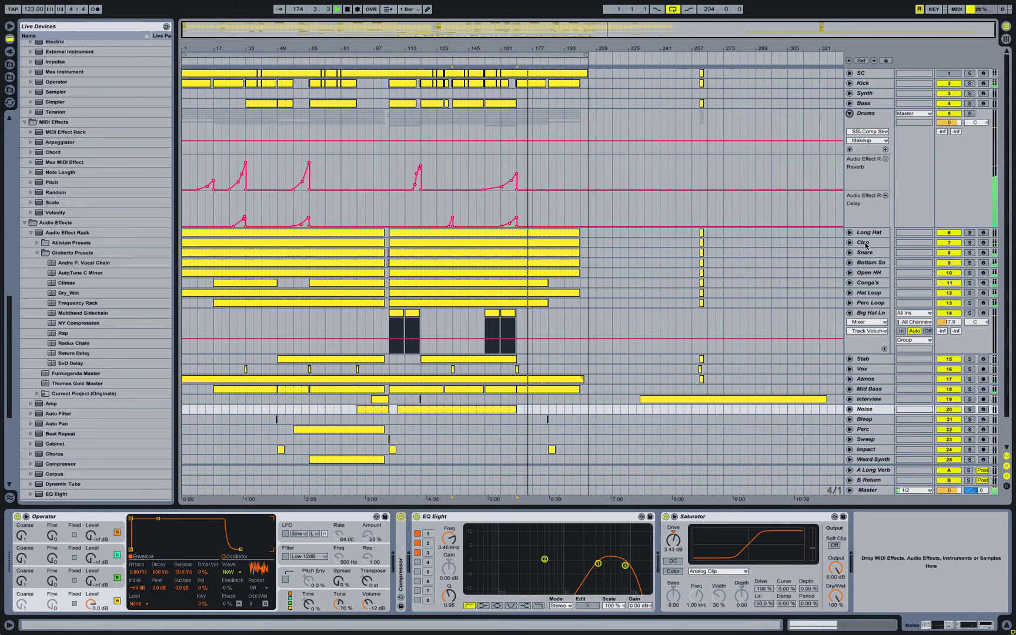
left_click(864, 243)
double_click(542, 247)
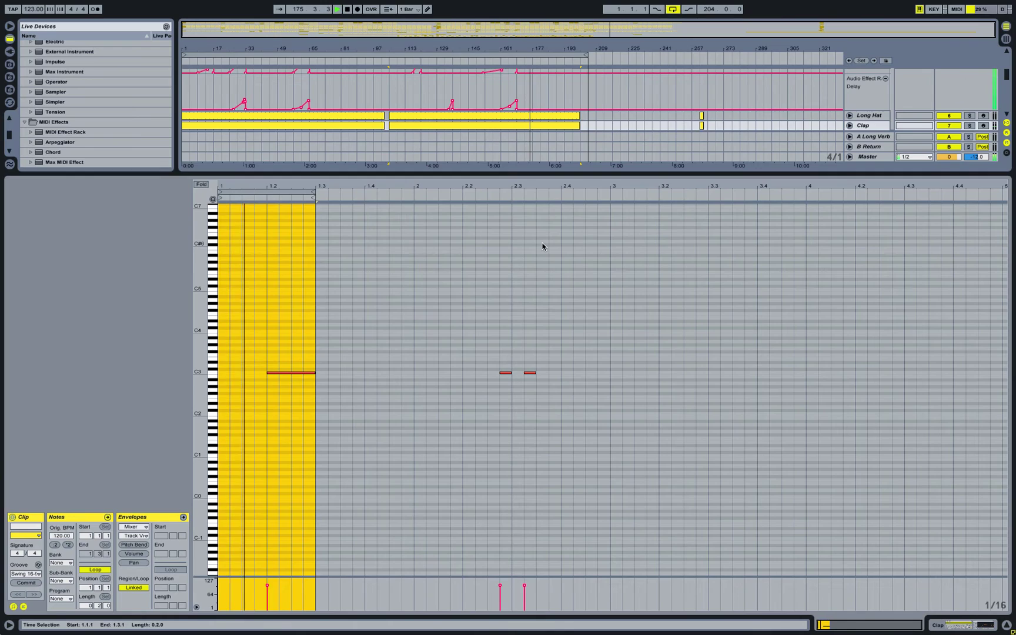
left_click(871, 126)
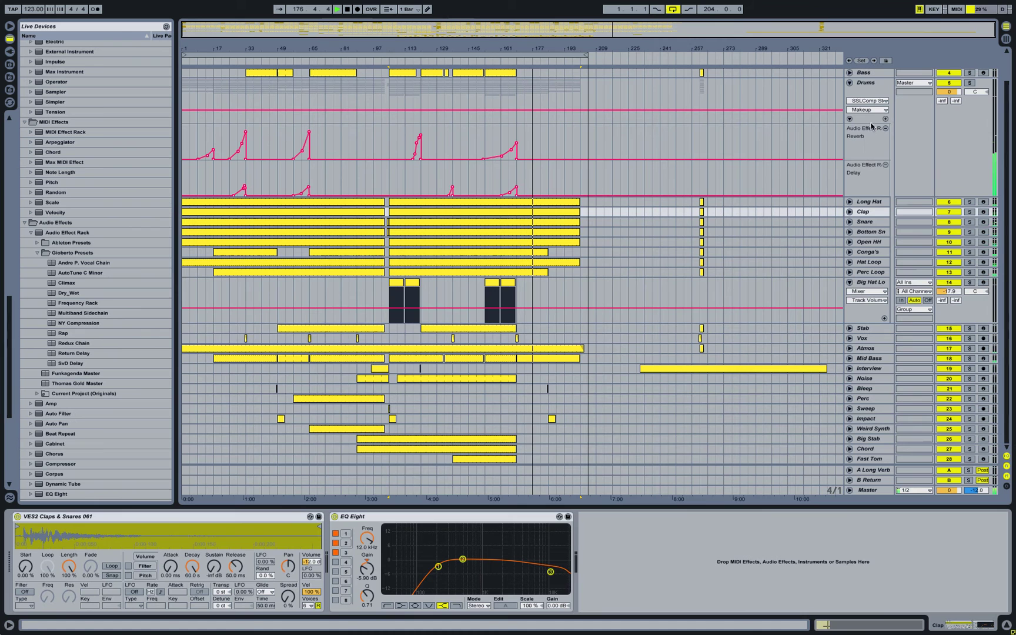
- Inspect the Snare track's MIDI notes and Claps rack, and collapse the track and the Drums group
left_click(850, 222)
left_click(862, 222)
double_click(497, 229)
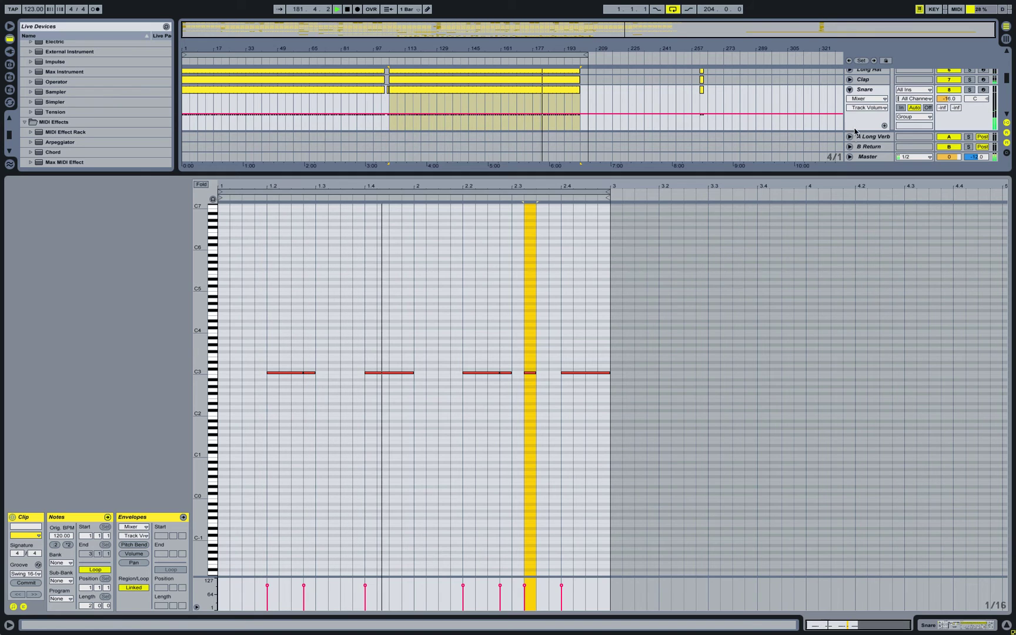
left_click(865, 89)
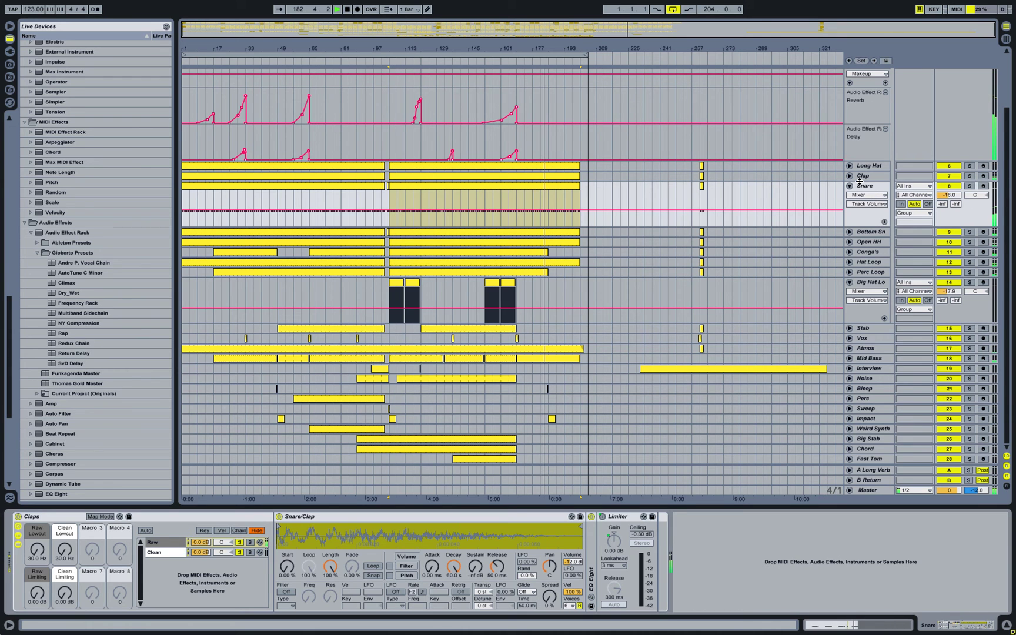
left_click(850, 186)
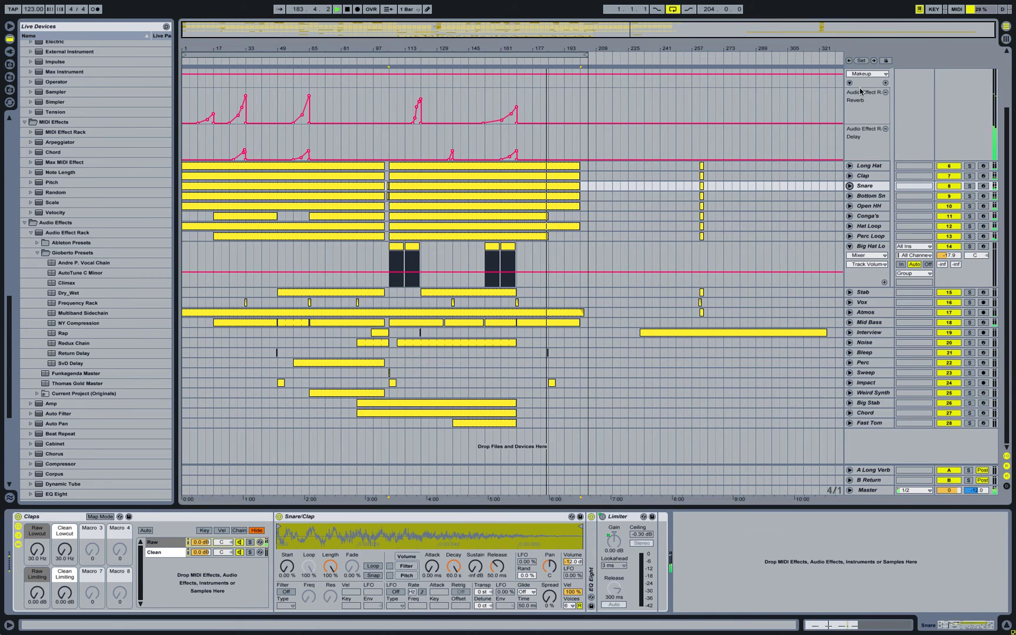
scroll(860, 91, "up", 3)
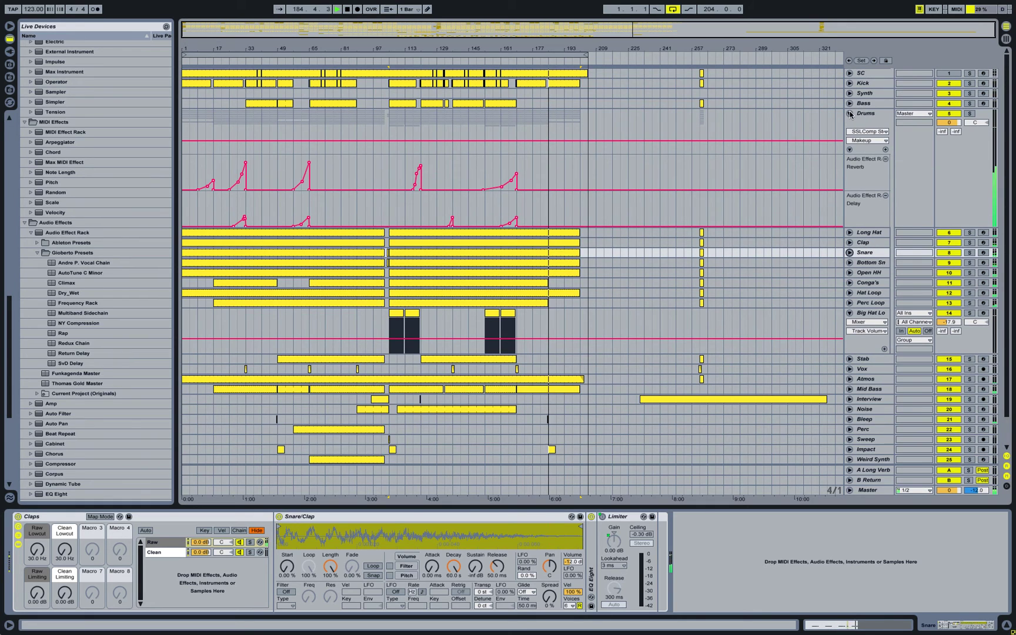
left_click(850, 112)
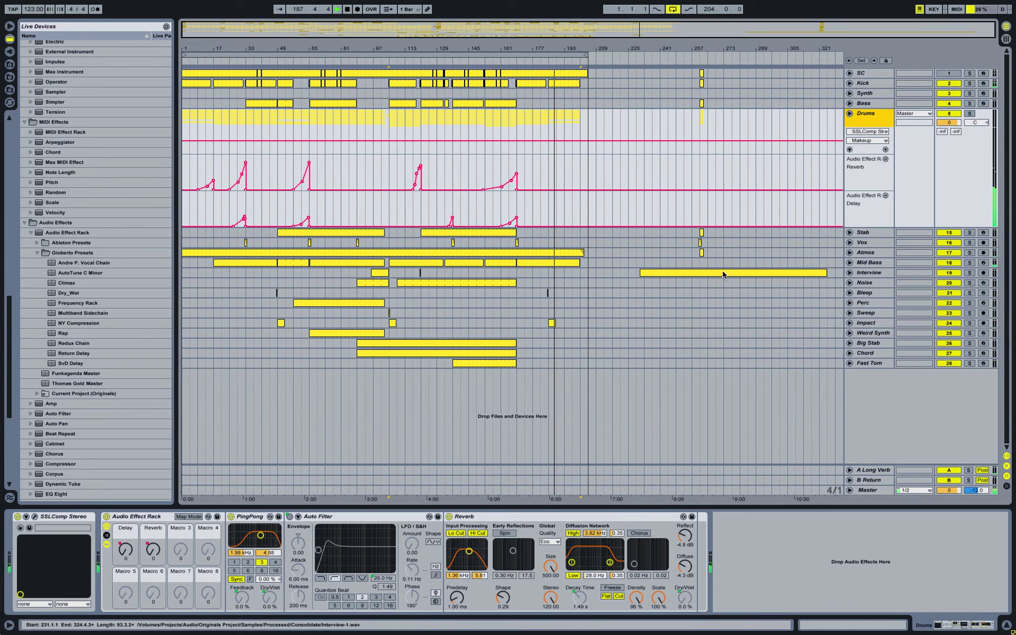
- View the mixer in Session View, briefly expanding the Drums group to show its individual channels, and return to the arrangement
key("Tab")
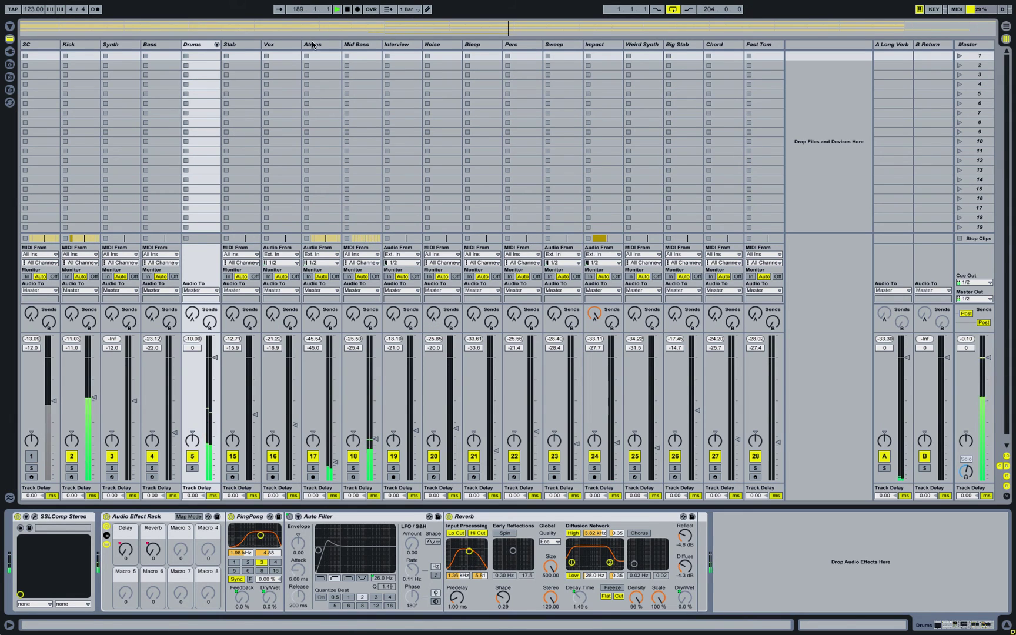
left_click(216, 45)
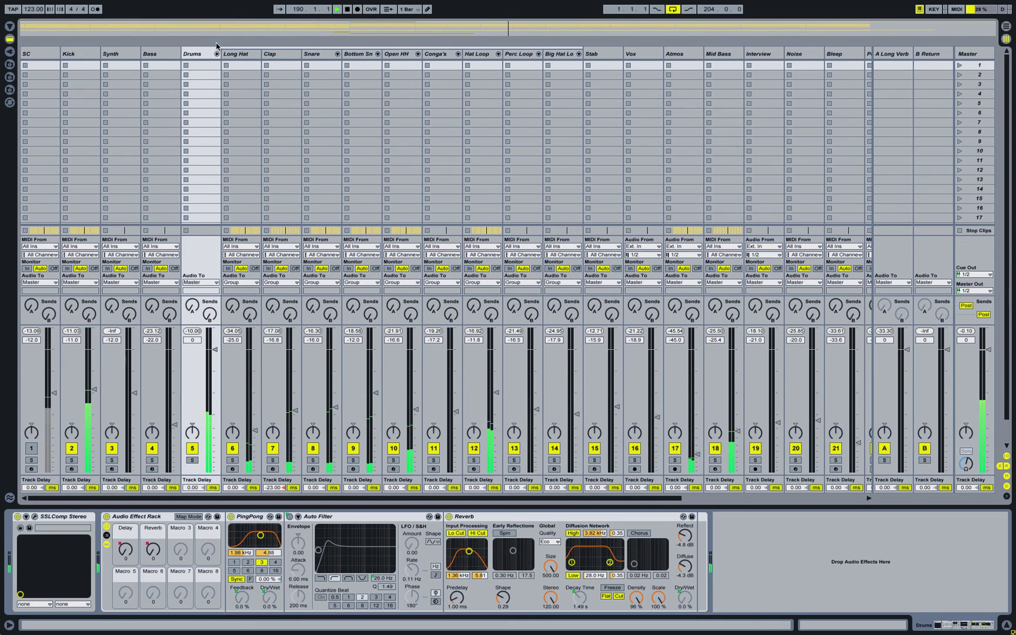
left_click(216, 54)
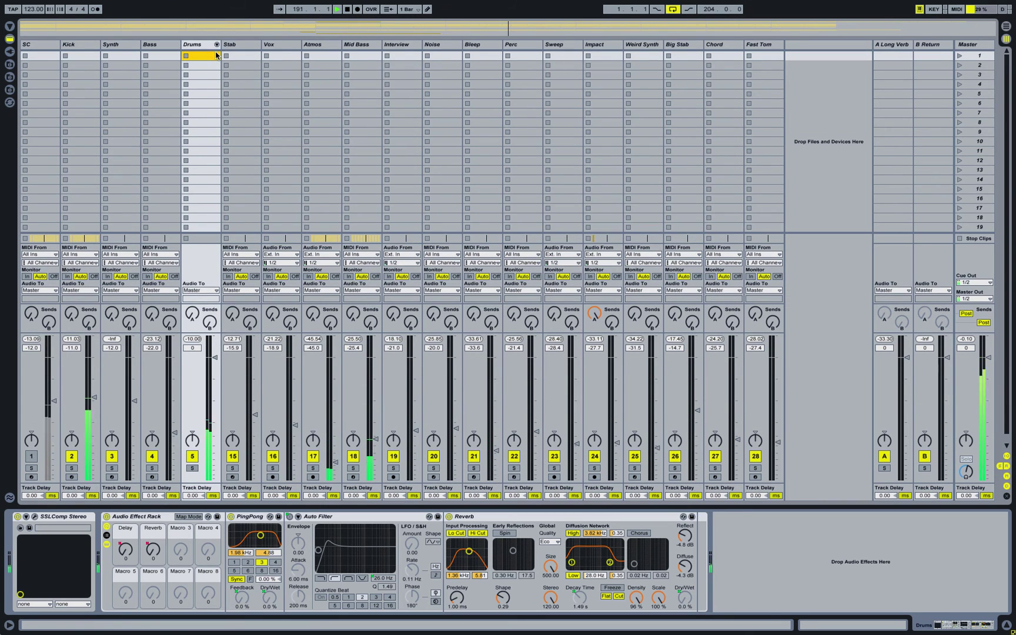
key("Tab")
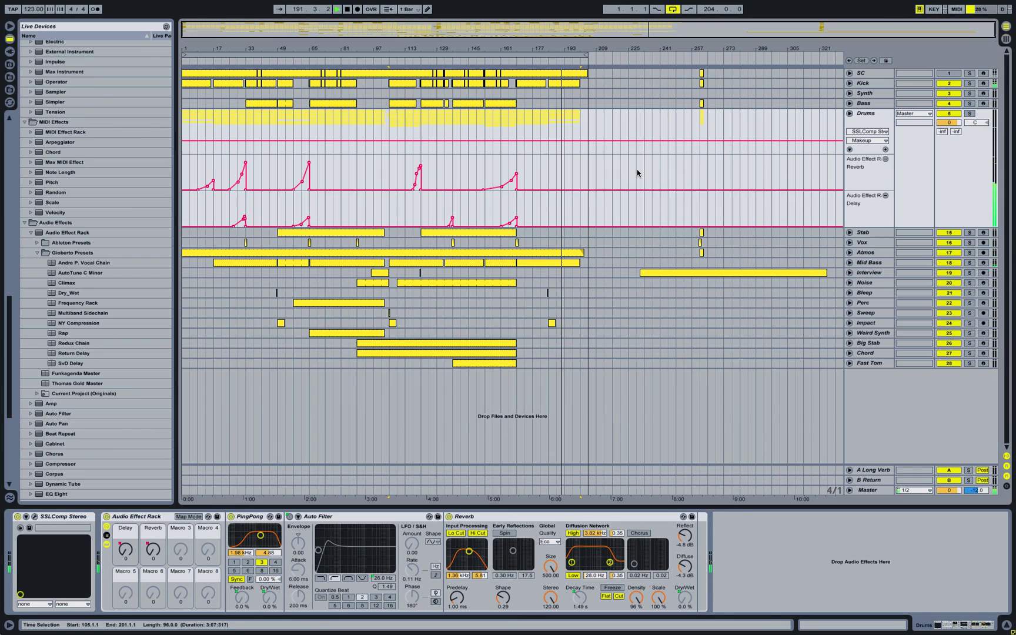
- Unfold the Atmos track to view its closing fade, and the Kick track to view its Ve Decay automation and devices
left_click(850, 253)
left_click_drag(583, 47, 725, 146)
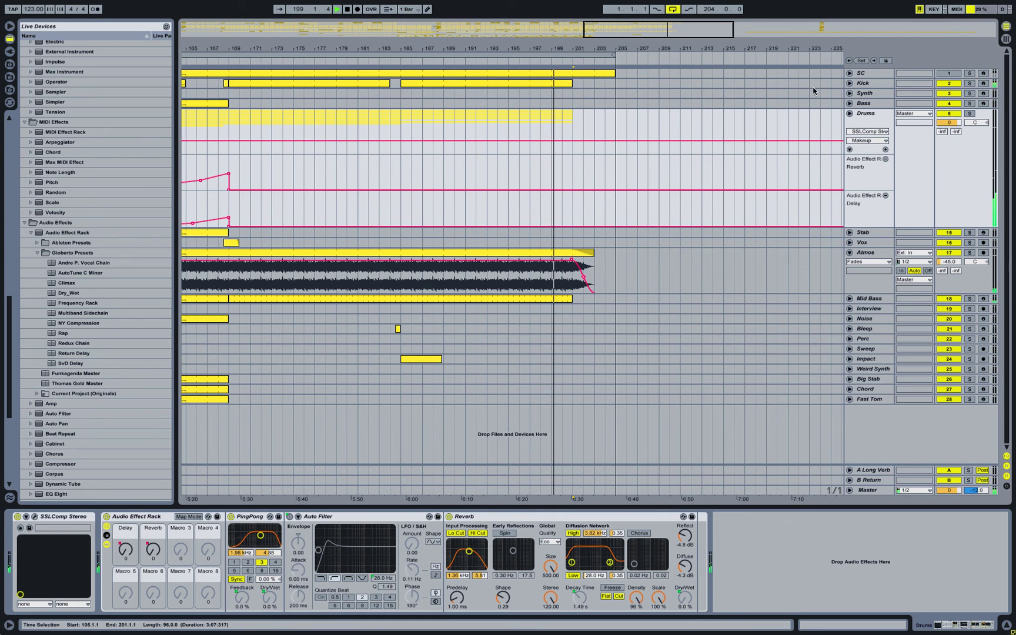
left_click(850, 83)
left_click(867, 86)
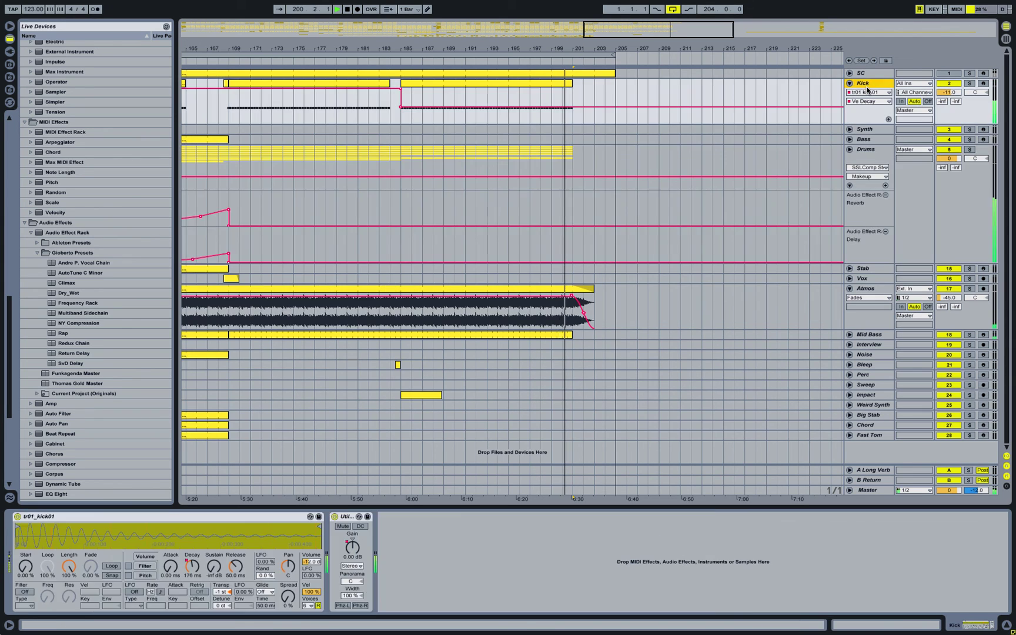